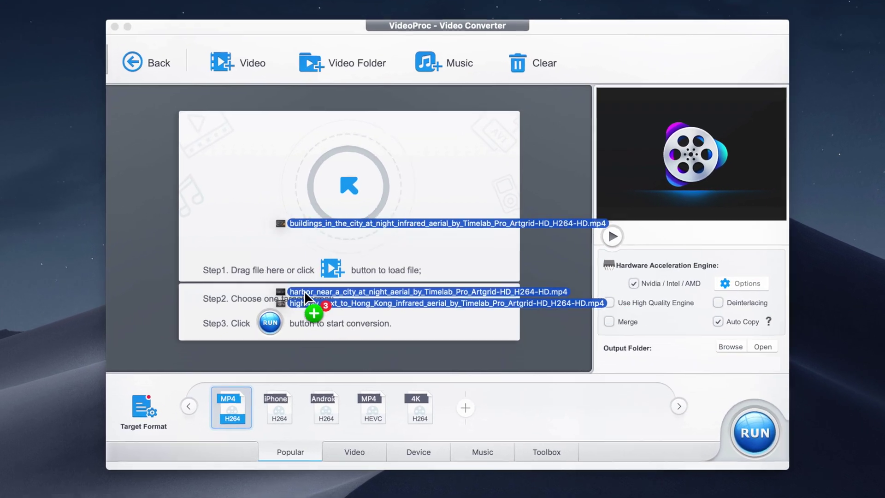
Step: Load the three city clips and order them harbor, highway, then buildings
drag(335, 274, 331, 273)
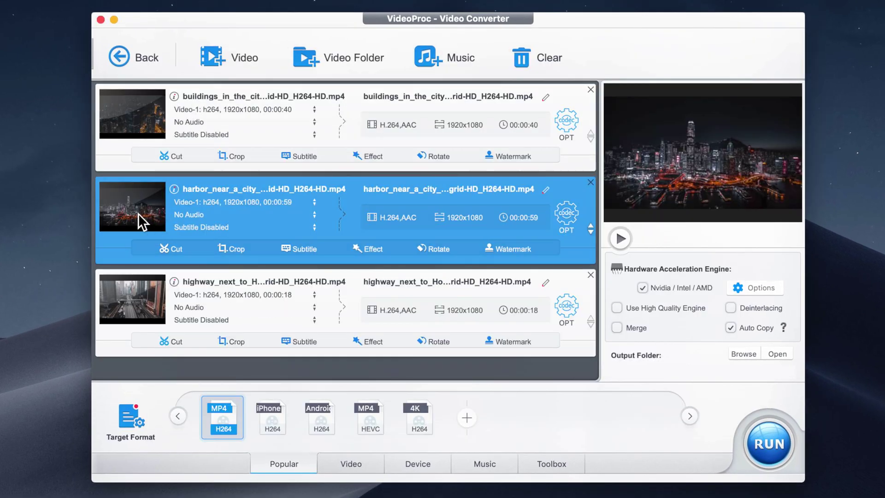
drag(138, 214, 142, 101)
click(135, 218)
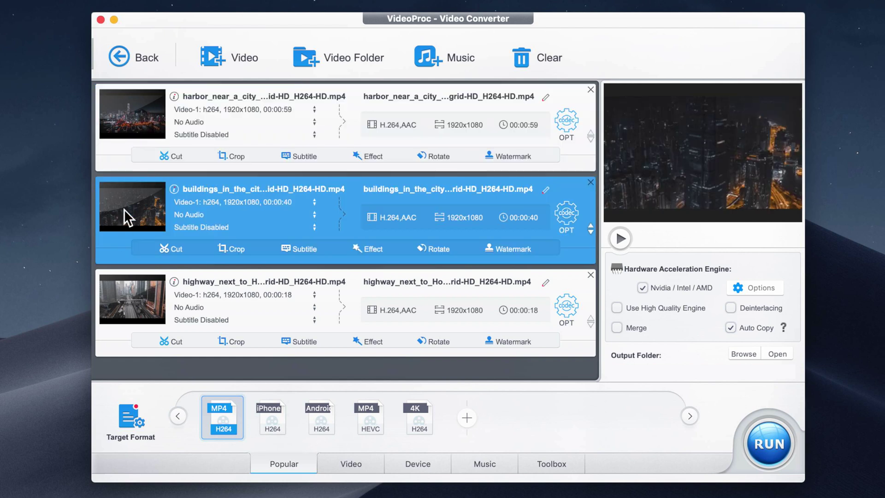
drag(134, 324, 130, 198)
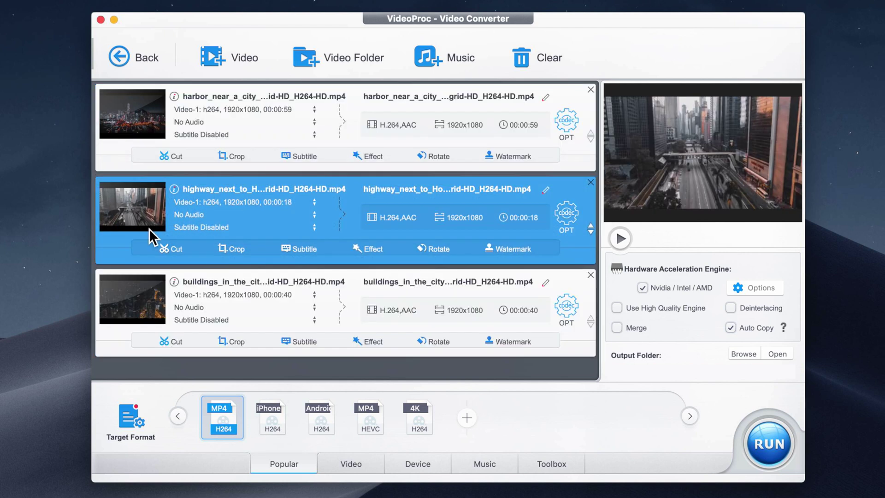
Step: Preview the harbor clip, choose a video output format and run the merged conversion
click(148, 111)
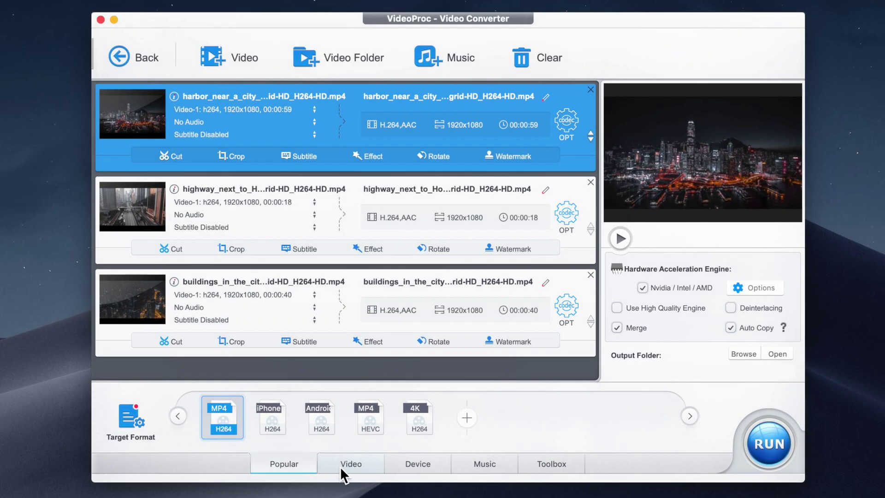
click(341, 464)
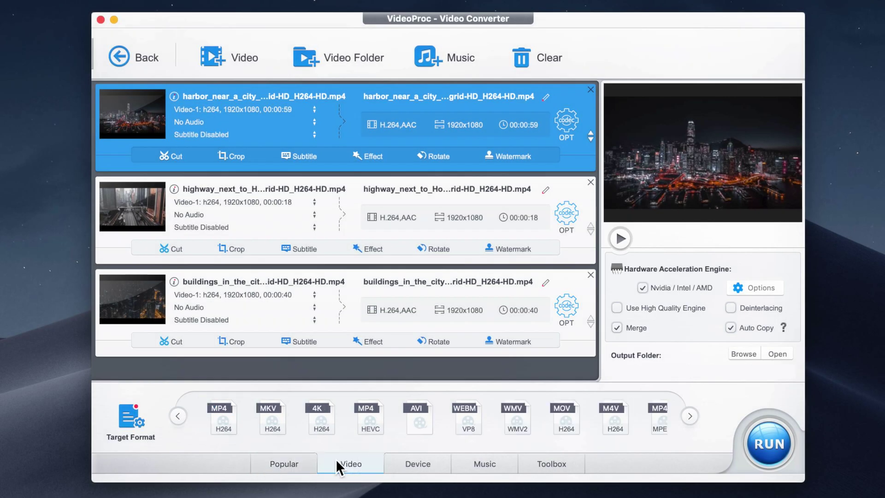
click(770, 444)
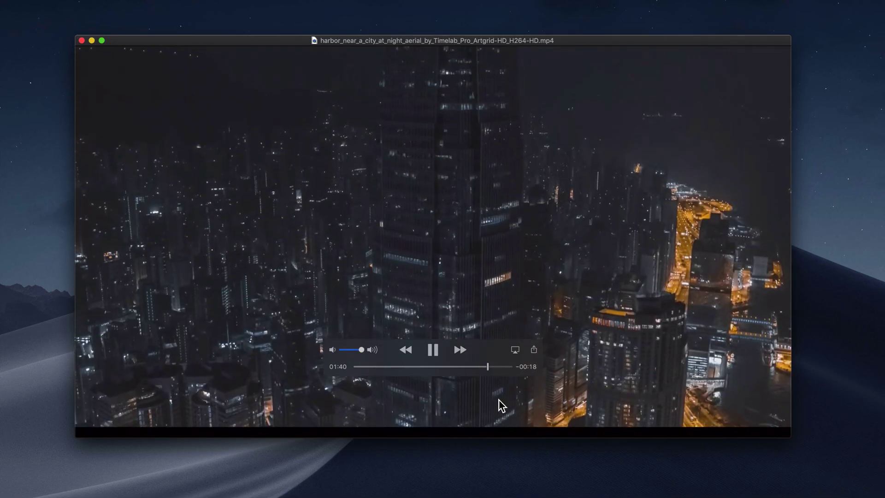
Step: Watch the converted harbor night aerial MP4 play in QuickTime Player
mouse_move(485, 368)
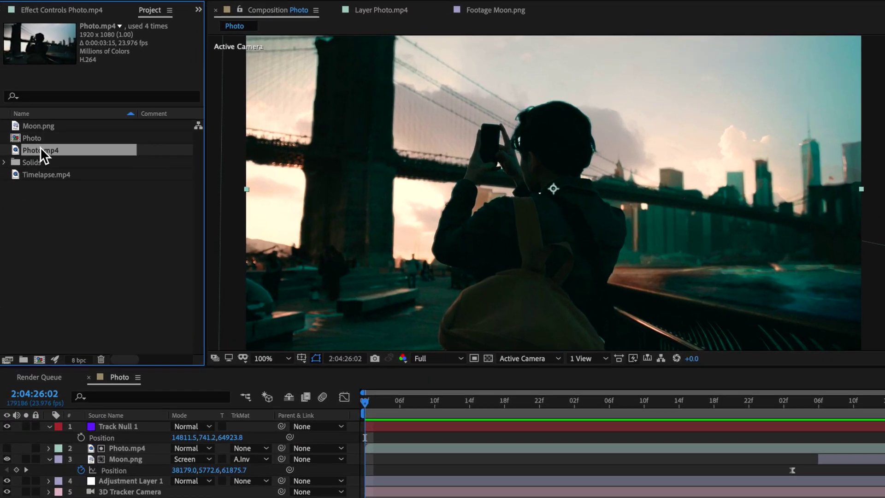
Step: Make the Photo 2 composition from Photo.mp4 with New Comp from Selection
right_click(38, 147)
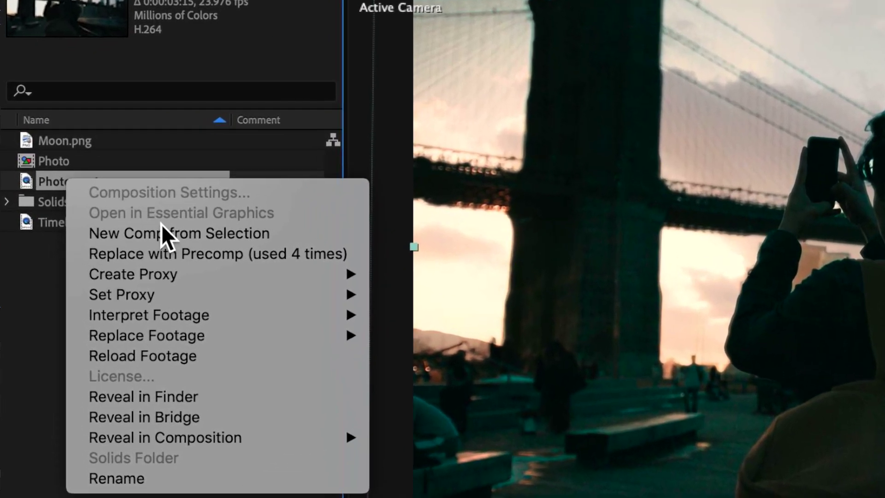
click(154, 232)
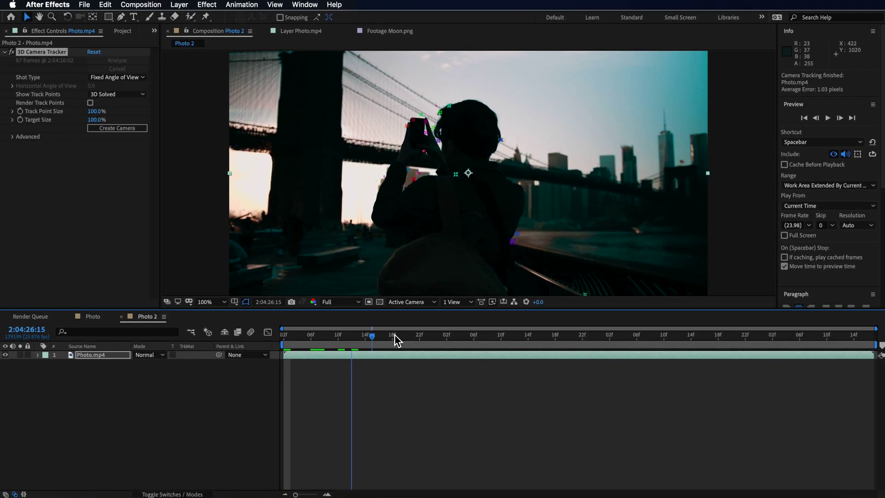
Step: Create a tracked null and camera at frame 2:04:27:00, then delete the 3D Camera Tracker effect
drag(395, 339, 433, 337)
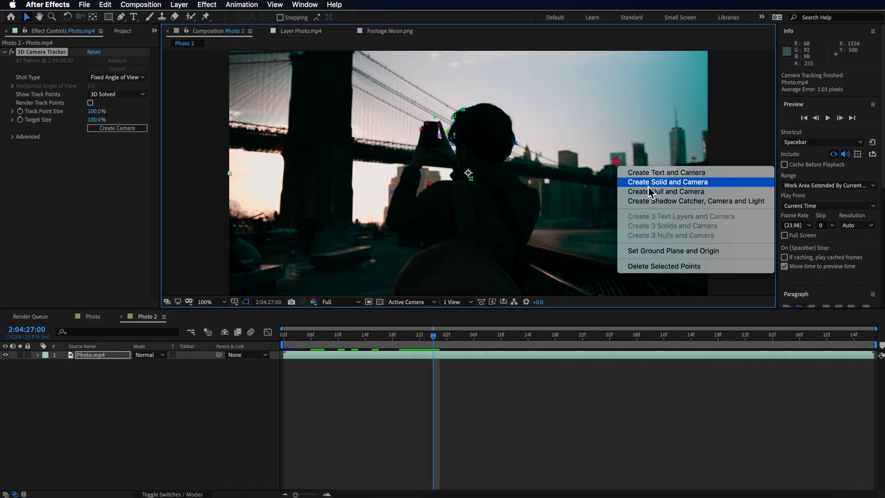
click(657, 192)
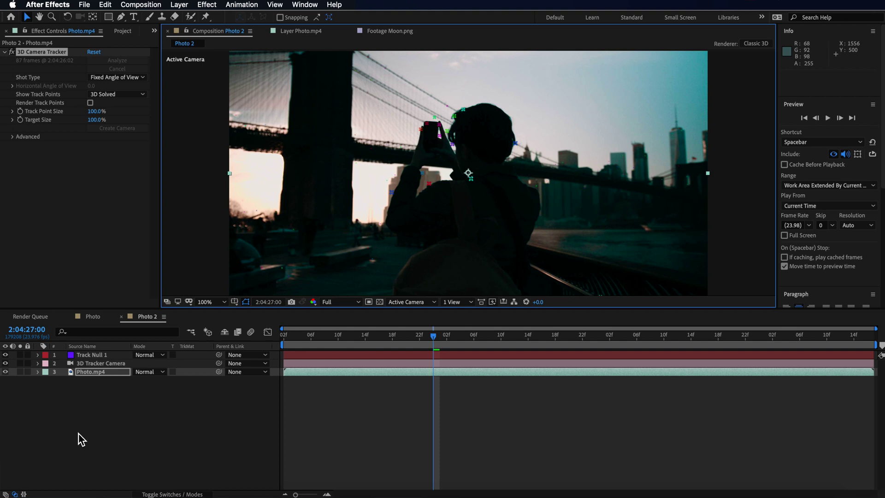
click(37, 48)
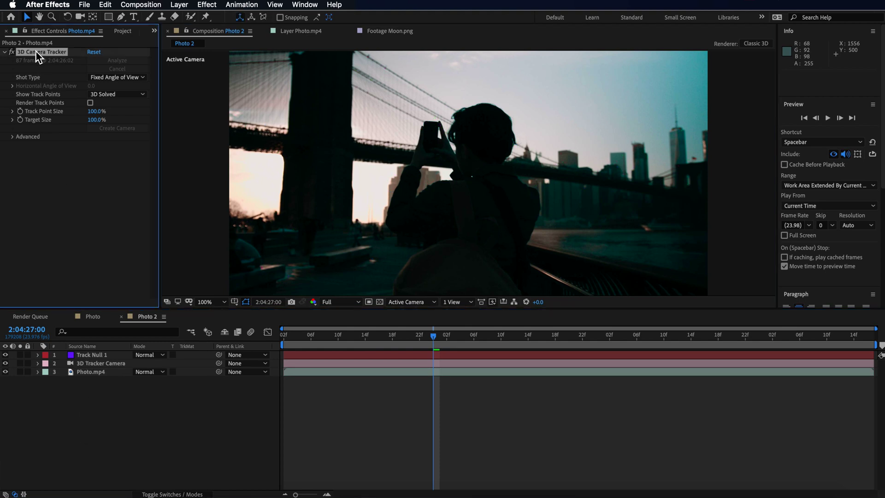
key(Delete)
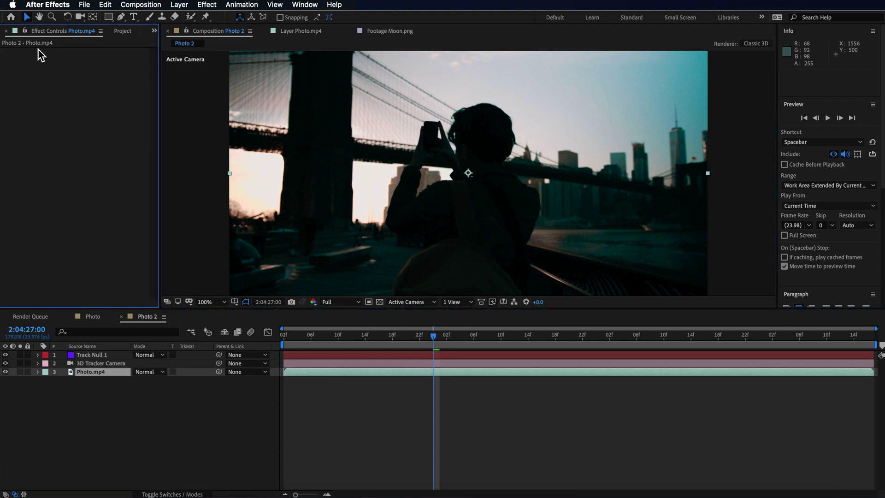
Step: Clear the Photo.mp4 layer selection and return the playhead to the clip's start
click(93, 374)
click(82, 387)
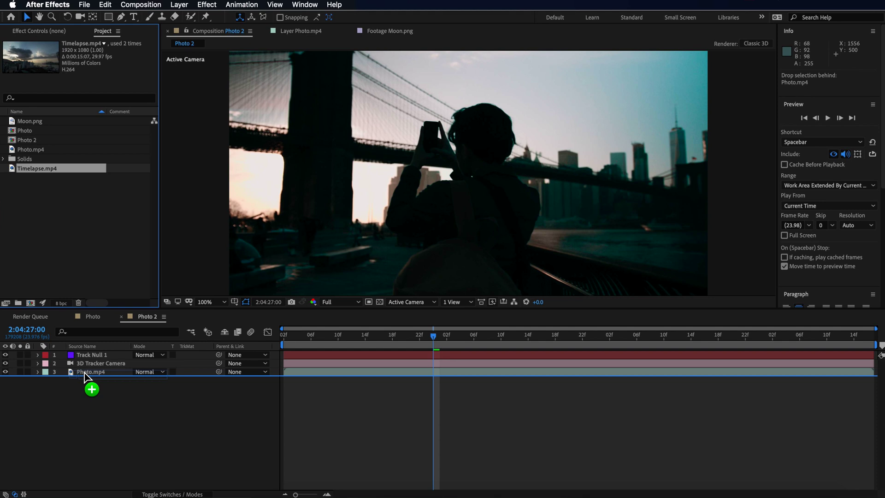
drag(364, 336, 283, 336)
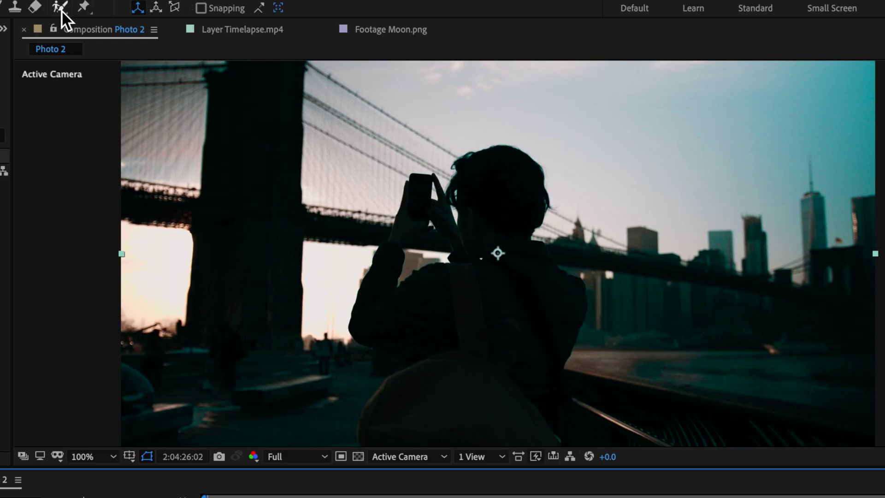
Step: Roto Brush the bridge tower into Photo.mp4's selection and subtract the sky bump from the skyline
click(58, 10)
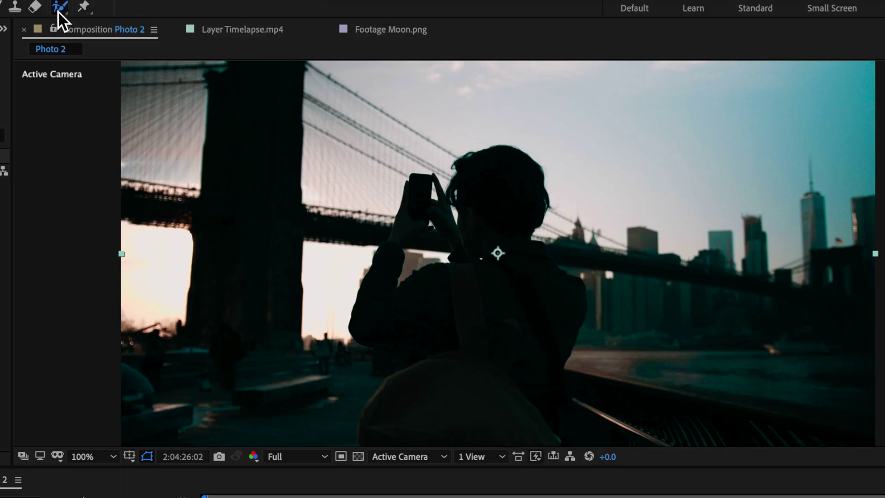
double_click(276, 279)
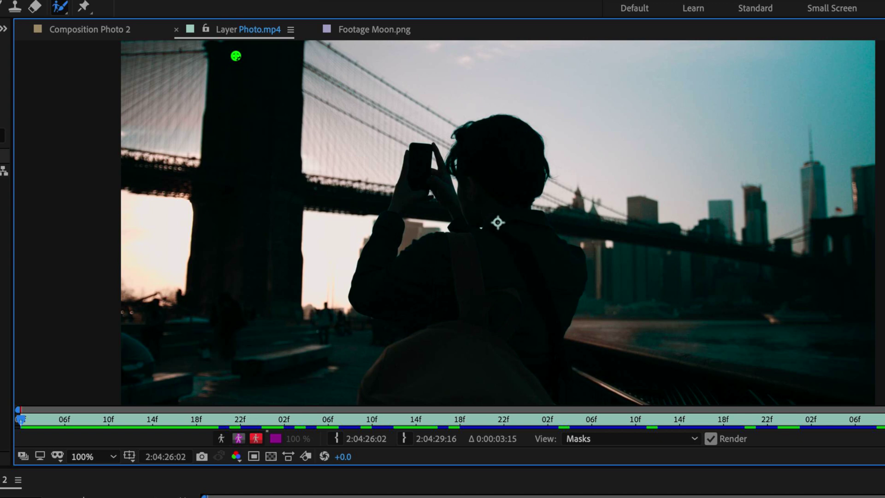
drag(243, 43, 150, 366)
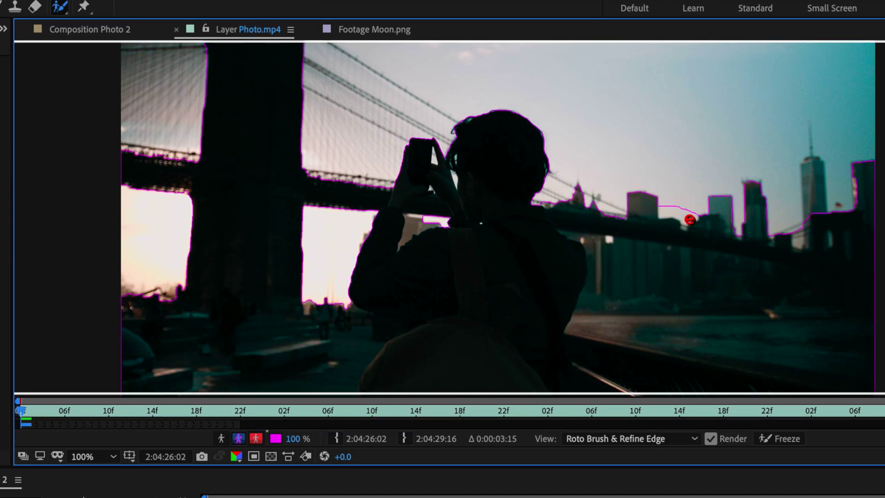
drag(696, 213, 683, 227)
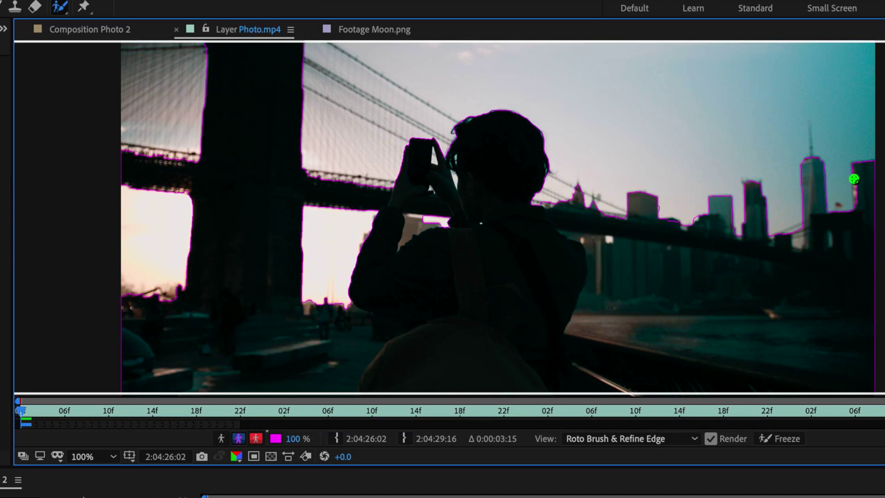
Step: Propagate the matte forward frame by frame, trimming an unwanted area along the way
key(space)
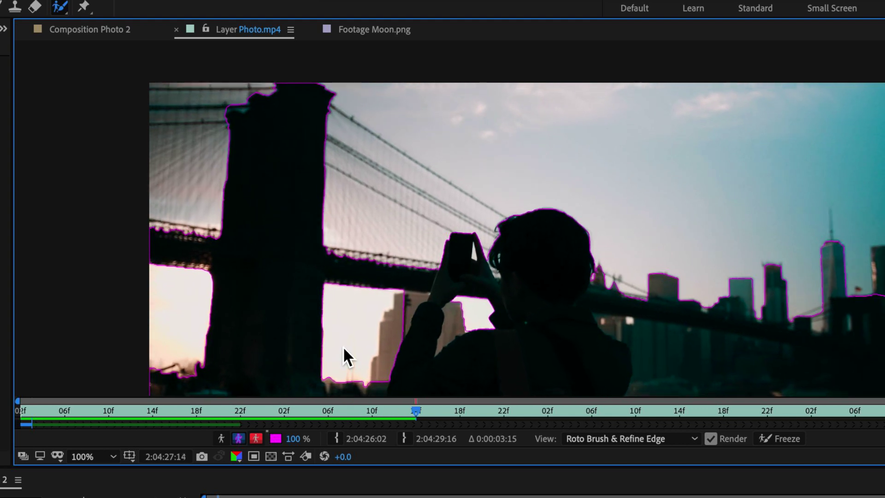
drag(380, 366, 358, 332)
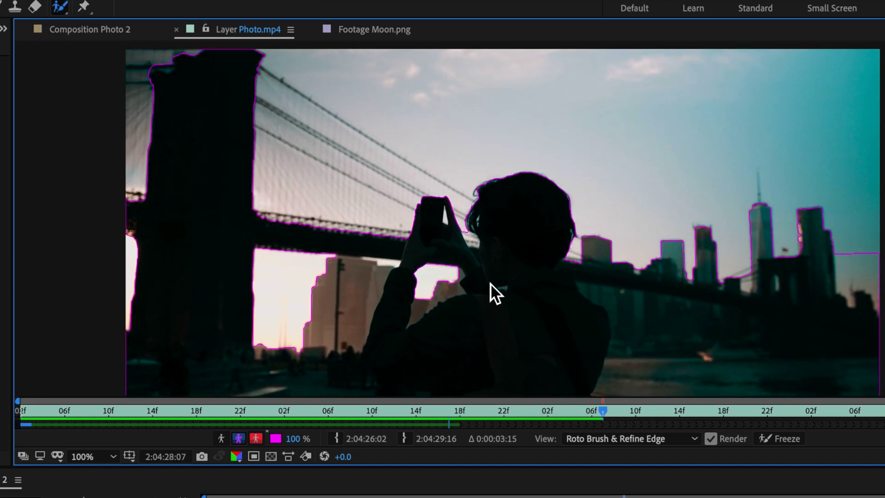
key(Page_Down)
key(Page_Down)
drag(828, 243, 838, 286)
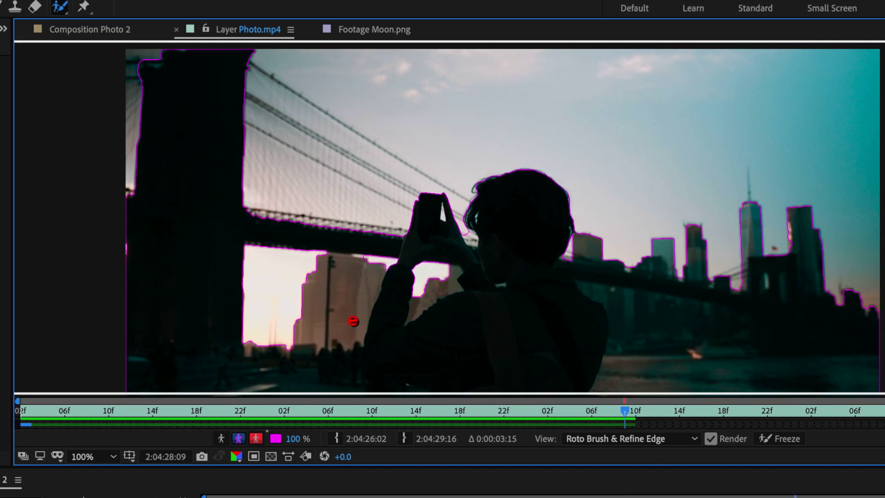
key(Page_Down)
key(Page_Down)
key(Page_Down)
key(Page_Down)
key(Page_Down)
key(Page_Down)
key(Page_Down)
key(Page_Down)
key(Page_Down)
key(Page_Down)
key(Page_Down)
key(Page_Down)
key(Page_Down)
key(Page_Down)
key(Page_Down)
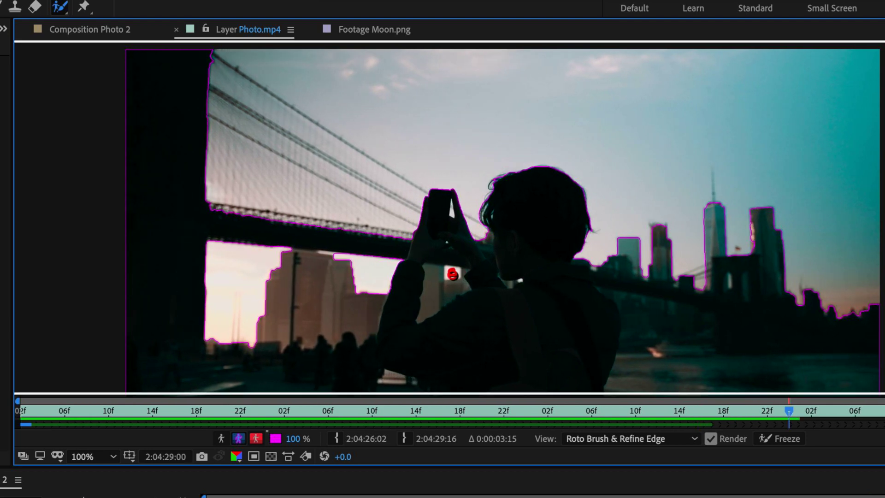
key(Page_Down)
key(Page_Down)
key(Page_Down)
key(Page_Down)
key(Page_Down)
key(Page_Down)
key(Page_Down)
key(Page_Down)
key(Page_Down)
key(Page_Down)
key(Page_Down)
key(Page_Down)
key(Page_Down)
key(Page_Down)
key(Page_Down)
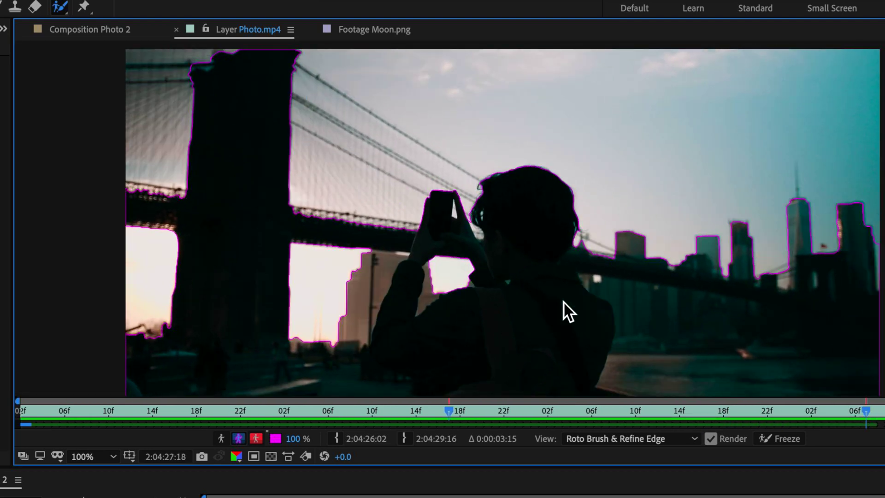
Step: At 2:04:27:12, add the tall building beside the hands to the matte and propagate forward
drag(452, 410, 394, 410)
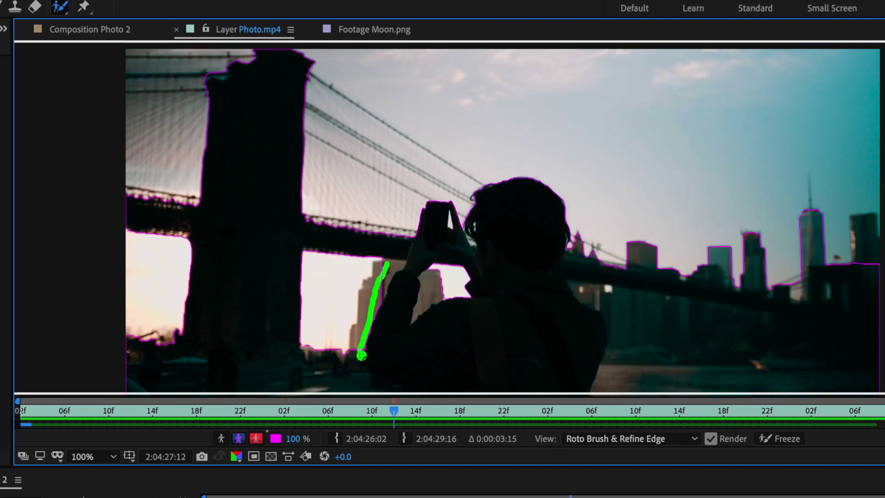
drag(864, 215, 870, 299)
key(Page_Down)
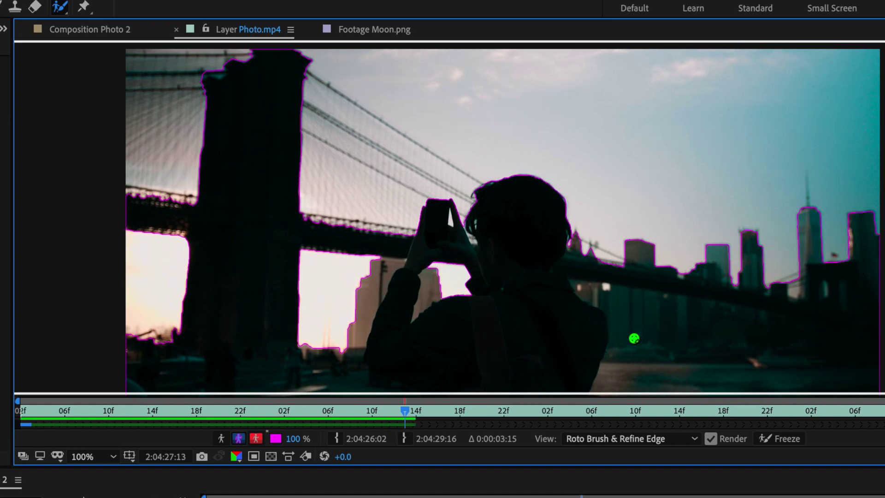
key(Page_Down)
key(Page_Down)
key(Page_Down)
key(Page_Down)
key(Page_Down)
key(Page_Down)
key(Page_Down)
key(Page_Down)
key(Page_Down)
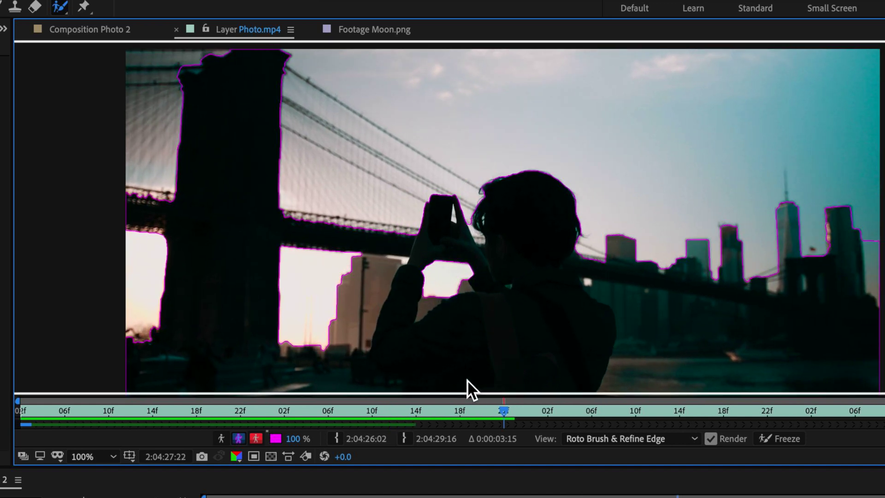
key(Page_Down)
key(Page_Down)
key(Page_Down)
key(Page_Down)
key(Page_Down)
key(Page_Down)
key(Page_Down)
key(Page_Down)
key(Page_Down)
key(Page_Down)
key(Page_Down)
key(Page_Down)
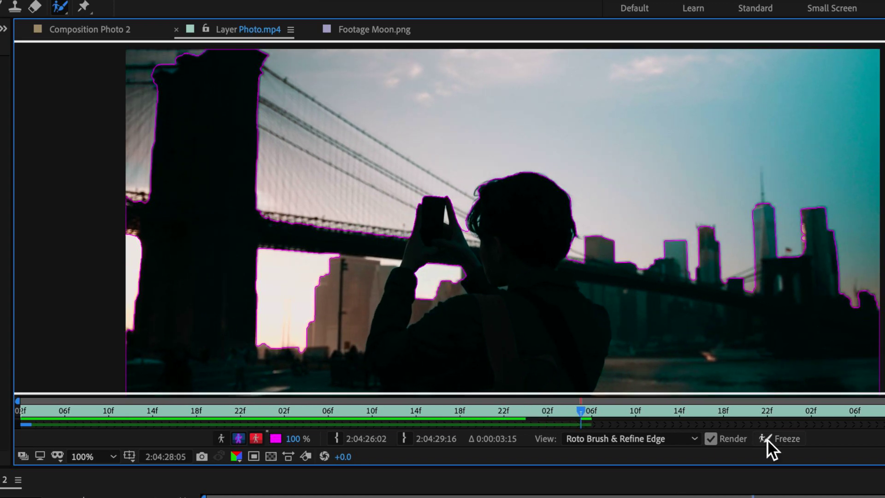
key(Page_Down)
key(Page_Down)
key(Page_Down)
key(Page_Down)
key(Page_Down)
key(Page_Down)
key(Page_Down)
key(Page_Down)
key(Page_Down)
key(Page_Down)
key(Page_Down)
key(Page_Down)
key(Page_Down)
key(Page_Down)
key(Page_Down)
key(Page_Down)
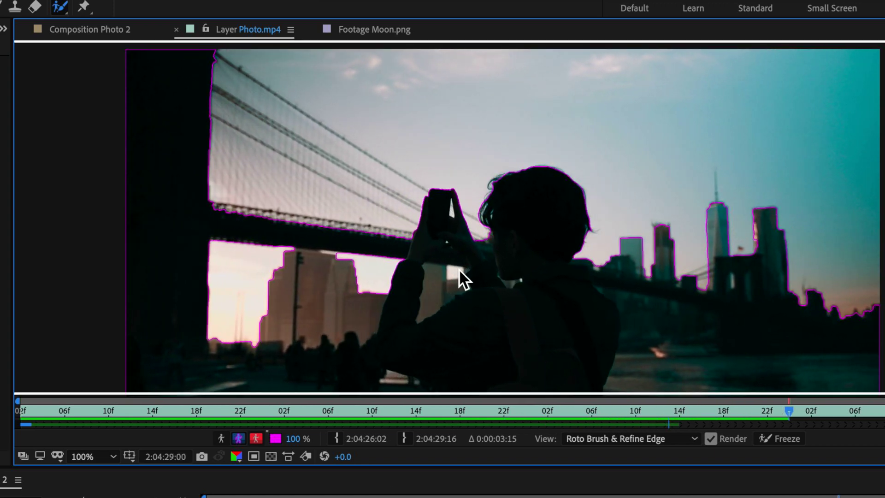
key(Page_Down)
key(Page_Down)
key(Page_Down)
key(Page_Down)
key(Page_Down)
key(Page_Down)
key(Page_Down)
key(Page_Down)
key(Page_Down)
key(Page_Down)
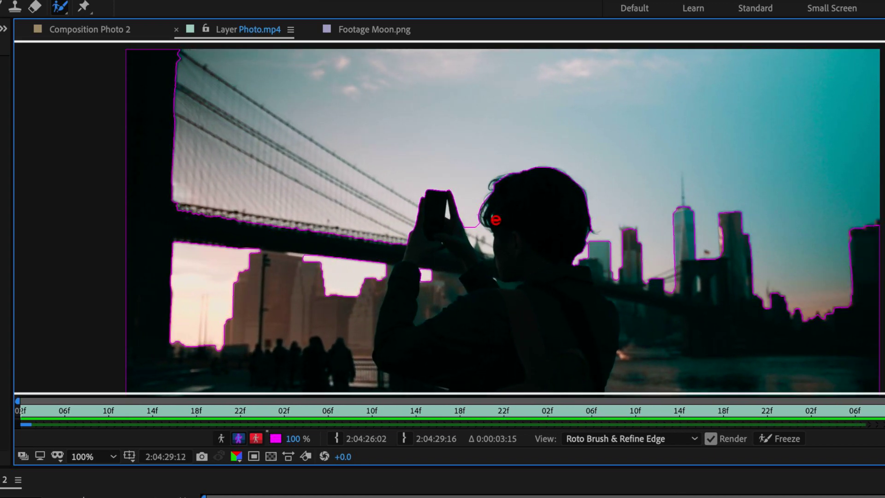
Step: Review earlier and later frames while extending the roto propagation through the shot
mouse_move(318, 415)
mouse_down()
mouse_move(303, 419)
mouse_move(504, 417)
mouse_move(464, 413)
mouse_move(527, 408)
mouse_up()
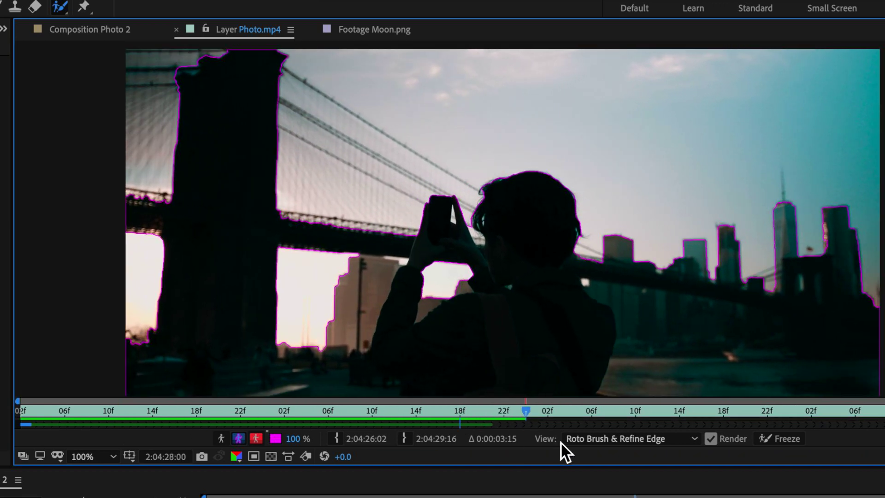
key(Page_Down)
key(Page_Down)
key(Page_Down)
key(Page_Down)
key(Page_Down)
key(Page_Down)
key(Page_Down)
key(Page_Down)
key(Page_Down)
key(Page_Down)
key(Page_Down)
key(Page_Down)
key(Page_Down)
key(Page_Down)
key(Page_Down)
key(Page_Down)
key(Page_Down)
key(Page_Down)
key(Page_Down)
key(Page_Down)
key(Page_Down)
key(Page_Down)
key(Page_Down)
key(Page_Down)
key(Page_Down)
key(Page_Down)
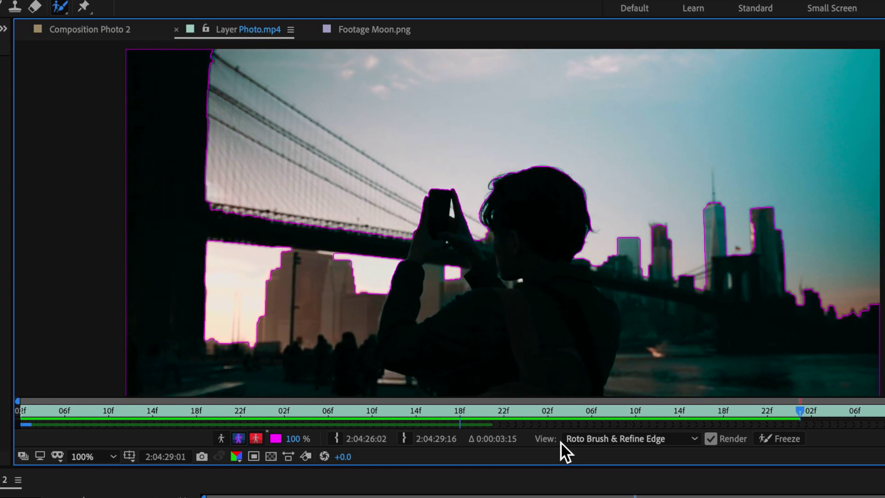
drag(803, 416, 744, 409)
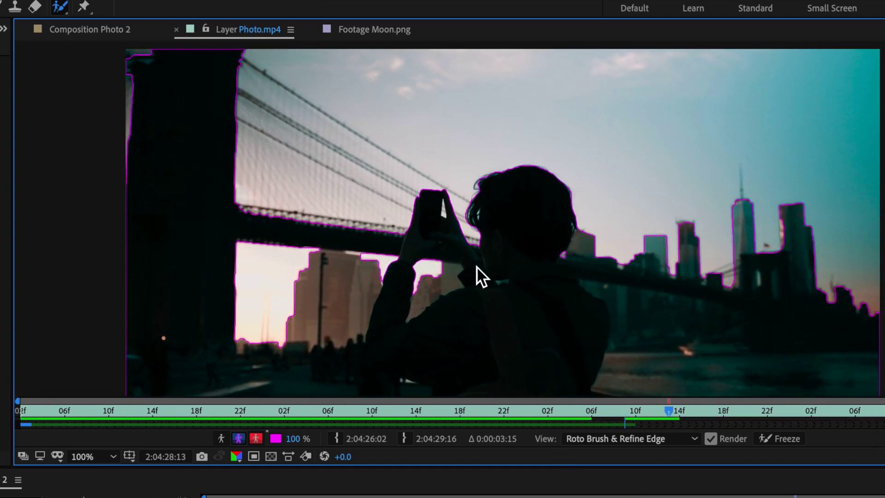
key(space)
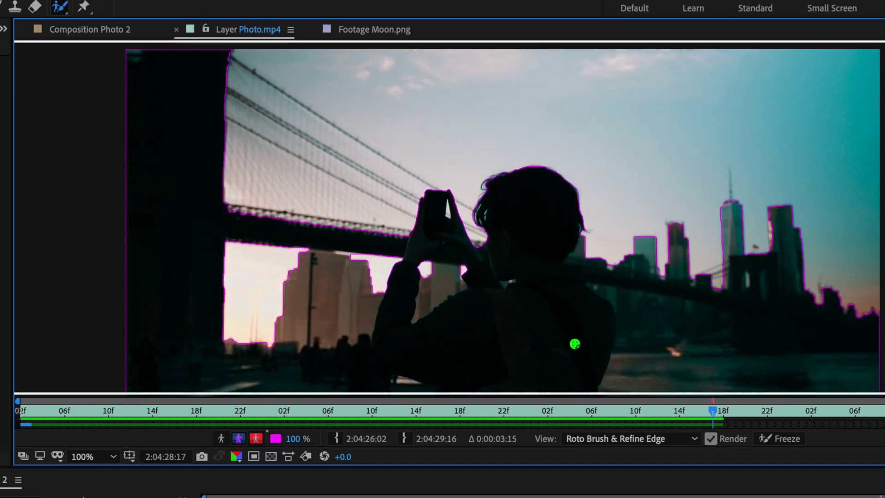
key(space)
key(space)
drag(809, 411, 833, 411)
key(space)
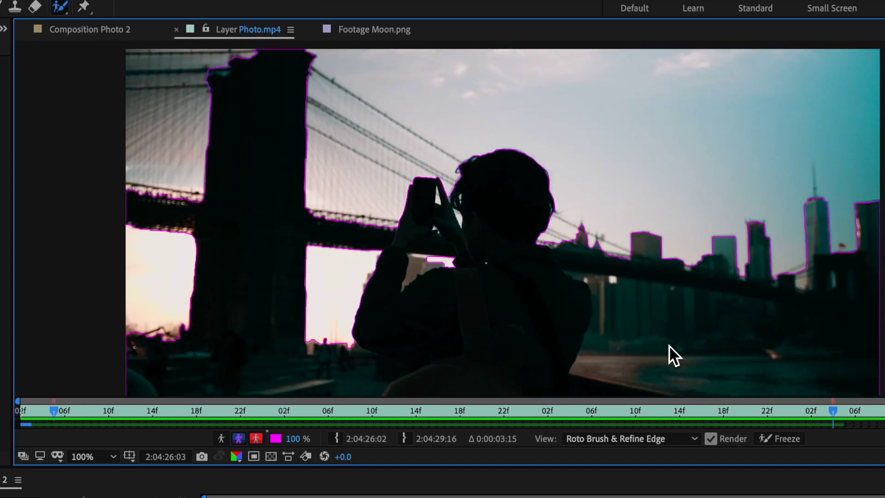
drag(788, 412, 821, 411)
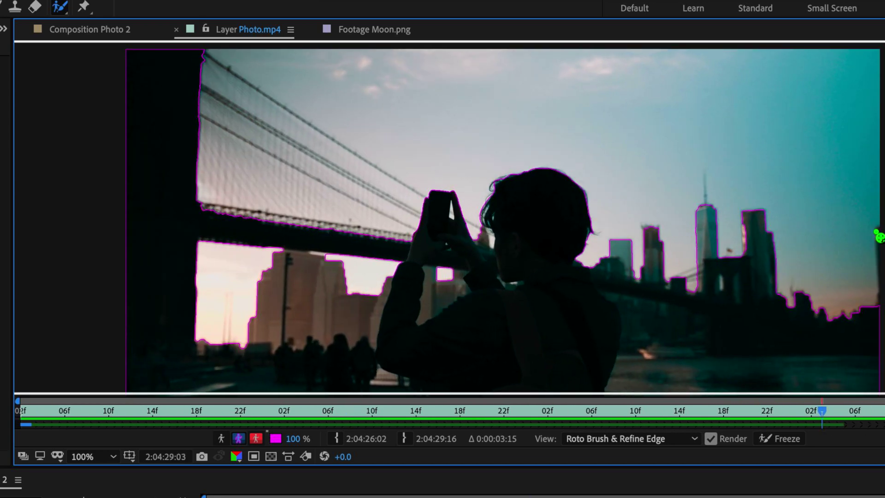
click(698, 410)
key(space)
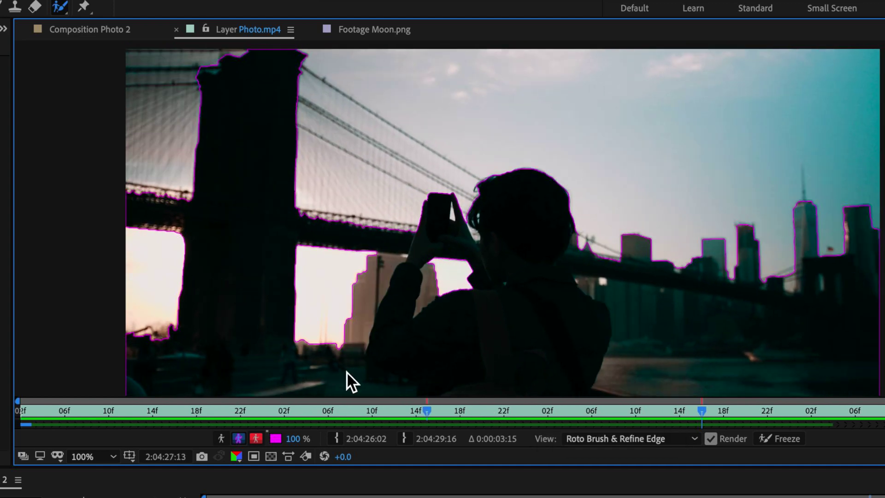
Step: Repaint the missed bridge tower on the bad frame and propagate the corrected selection again
click(298, 418)
click(440, 336)
click(200, 416)
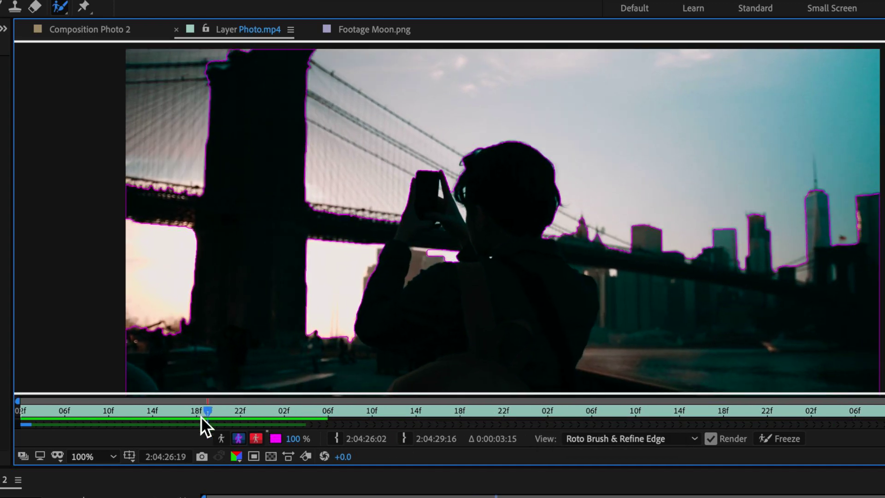
drag(369, 295, 390, 351)
key(space)
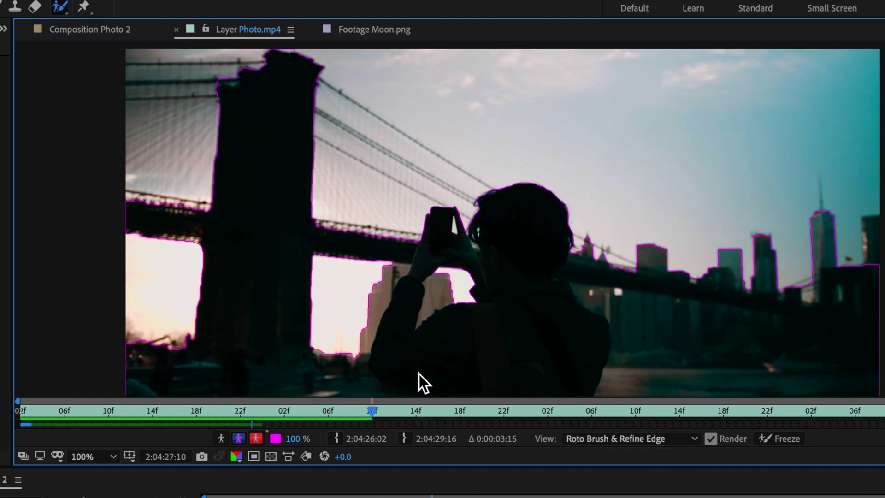
click(371, 411)
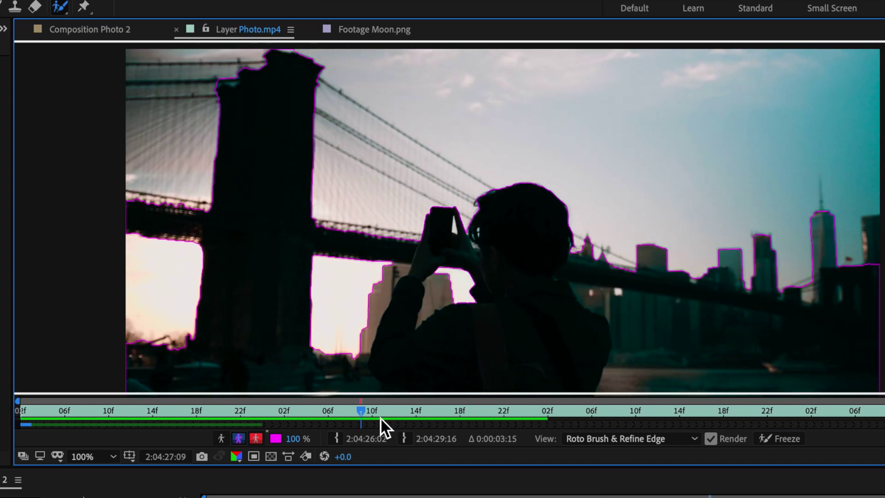
key(Page_Up)
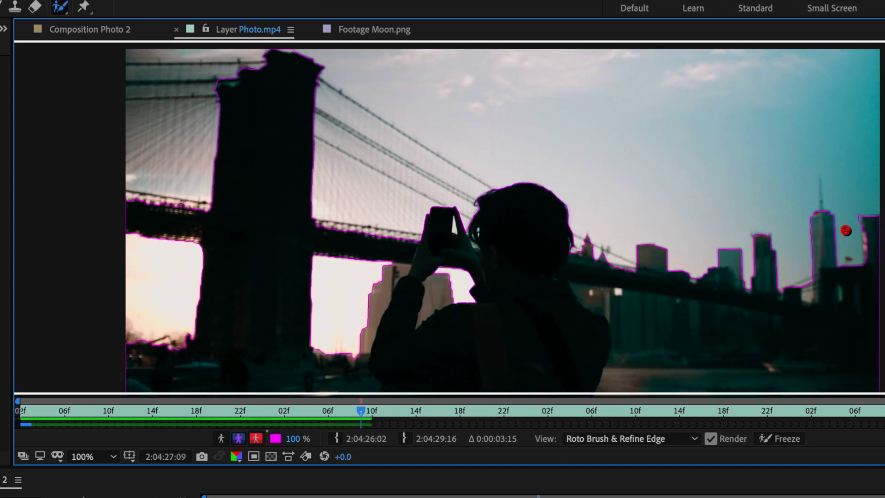
key(space)
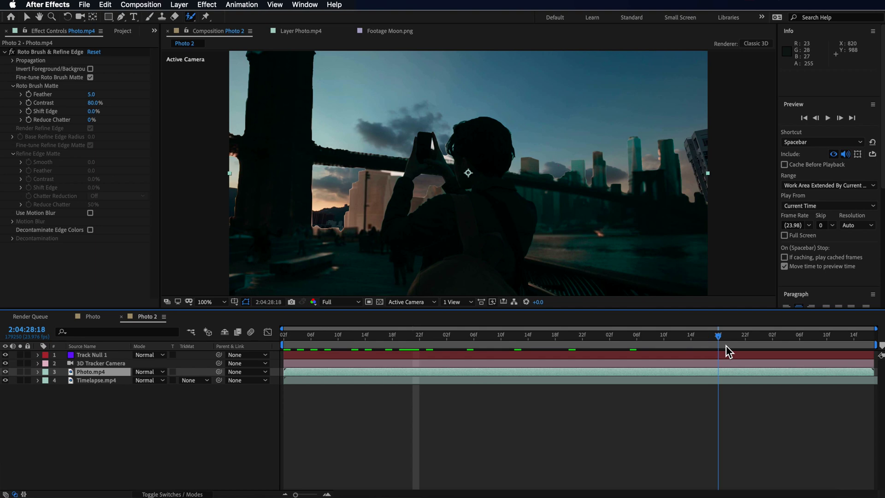
Step: Give the Roto Brush matte Feather 12.0 and Shift Edge -68.0%, then select Timelapse.mp4
drag(480, 348, 418, 358)
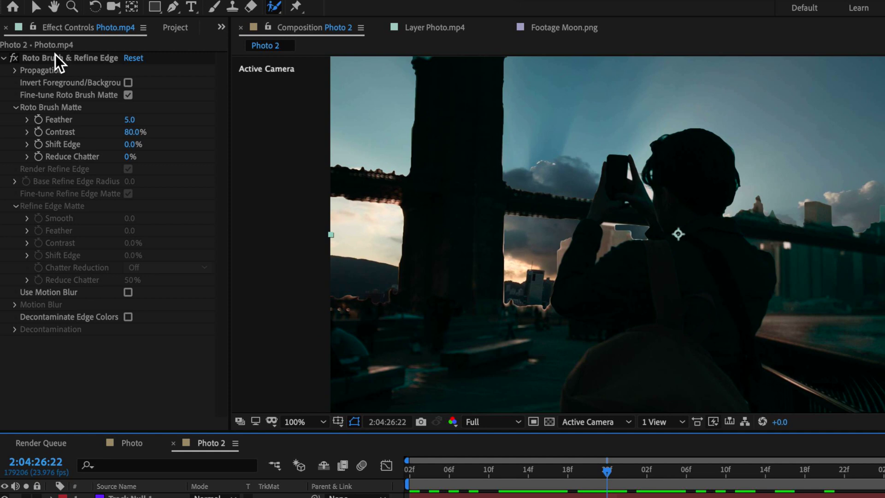
click(55, 55)
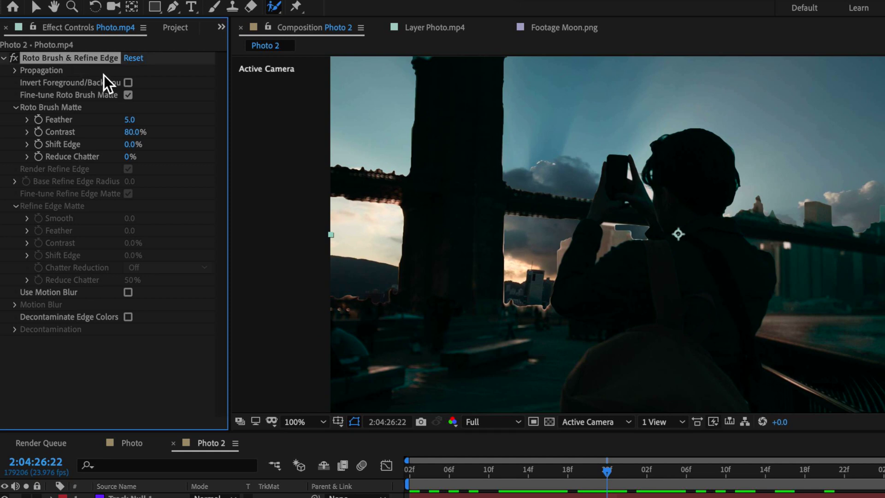
drag(133, 120, 140, 120)
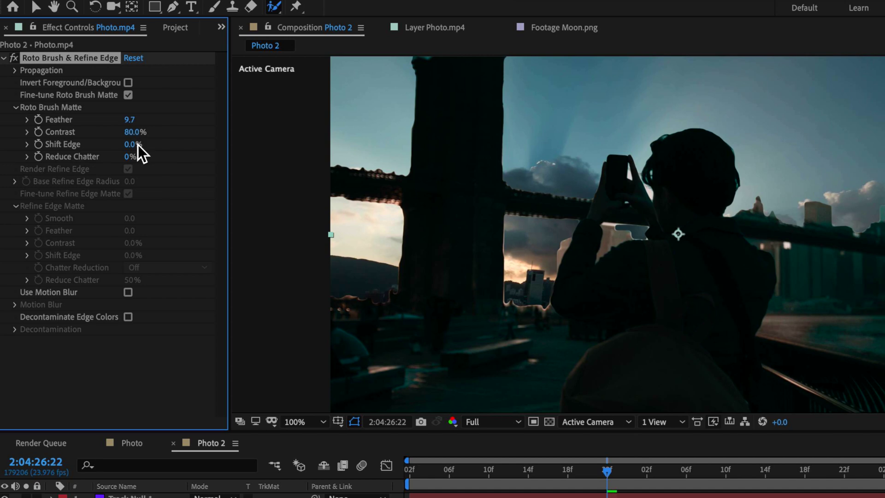
drag(118, 149, 223, 176)
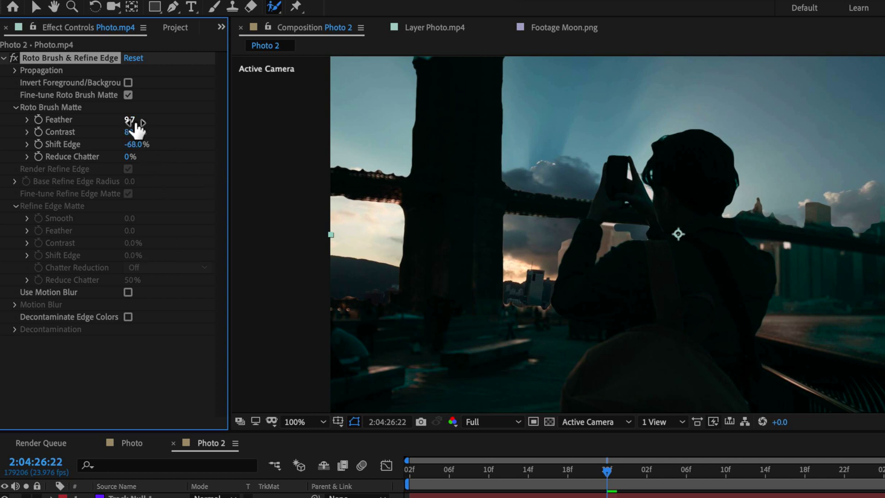
drag(198, 120, 124, 124)
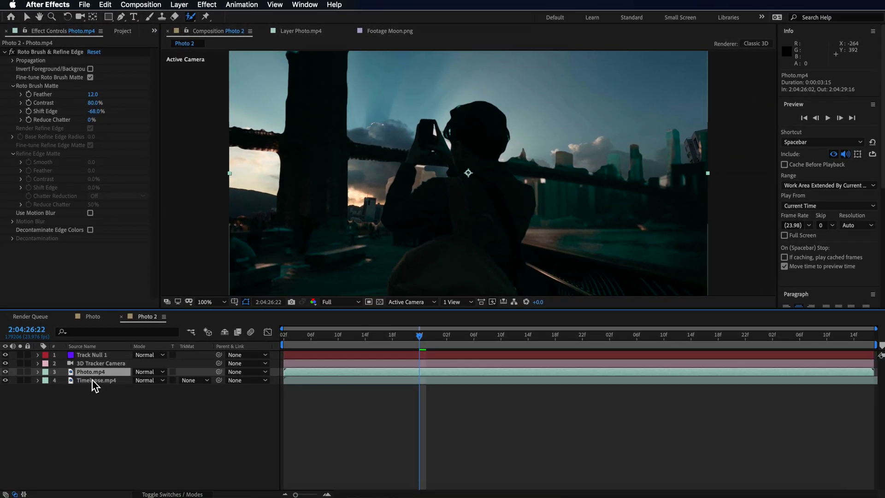
click(92, 380)
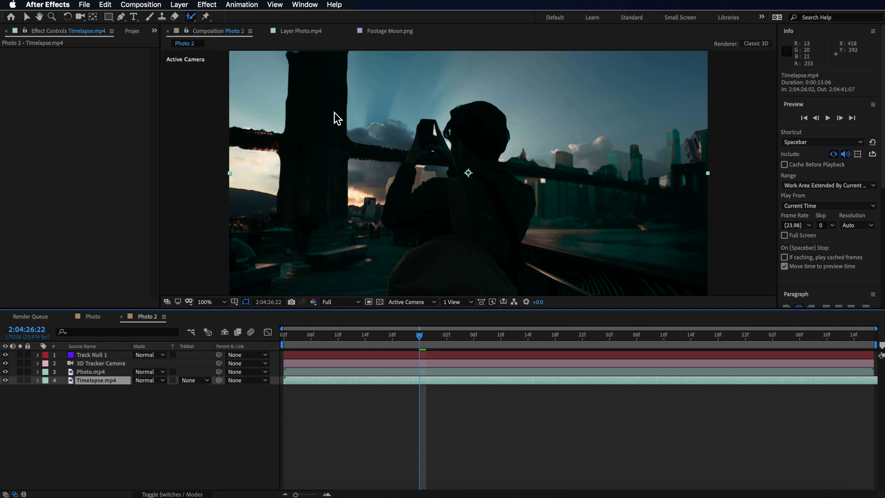
Step: Paste Track Null 1's Position (19406.1, -913.6, 64915.2) onto the Timelapse.mp4 layer
key(v)
key(comma)
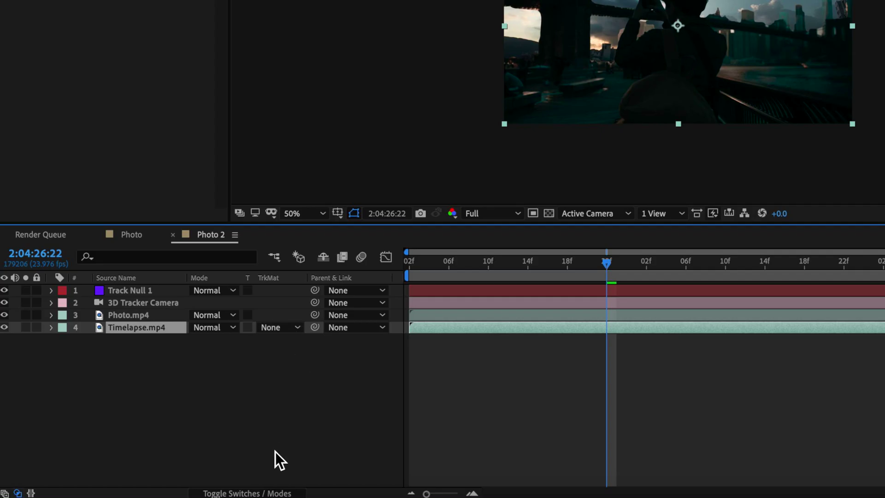
click(185, 482)
click(258, 493)
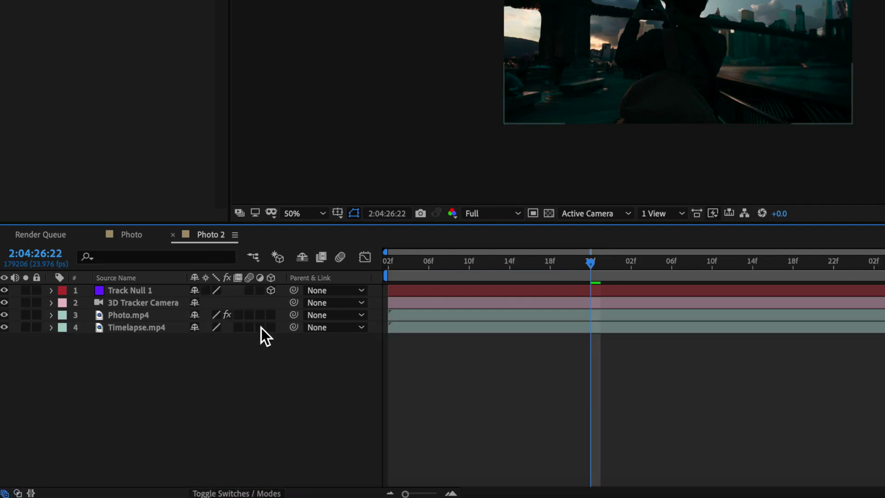
click(127, 328)
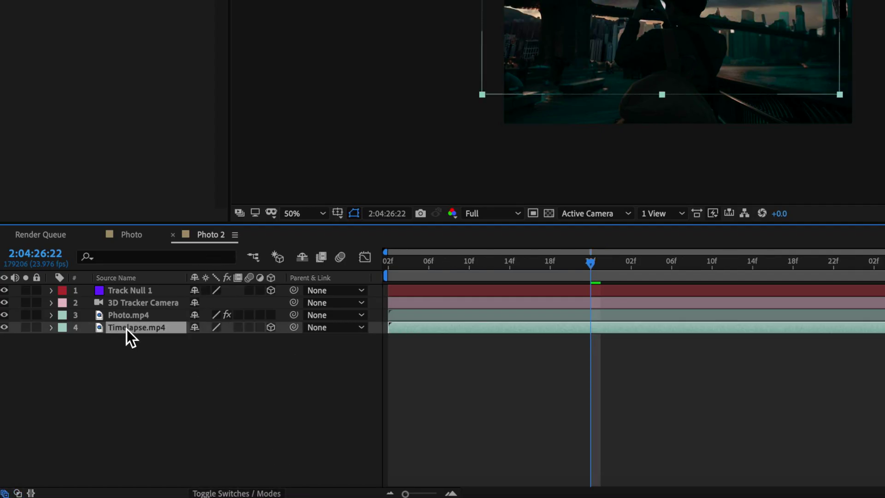
click(126, 290)
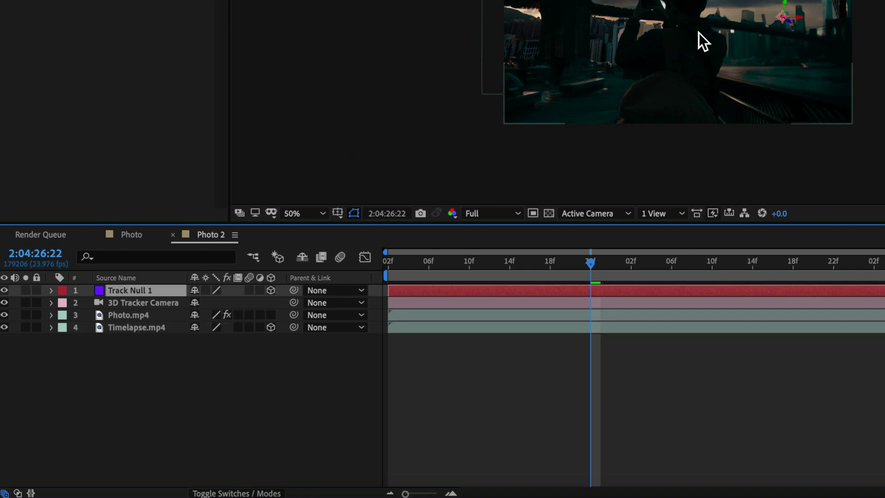
scroll(700, 41, up, 2)
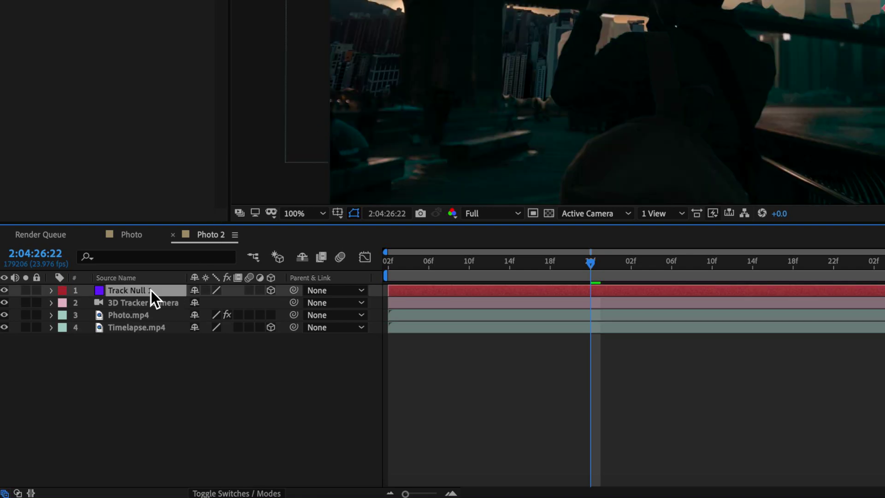
key(p)
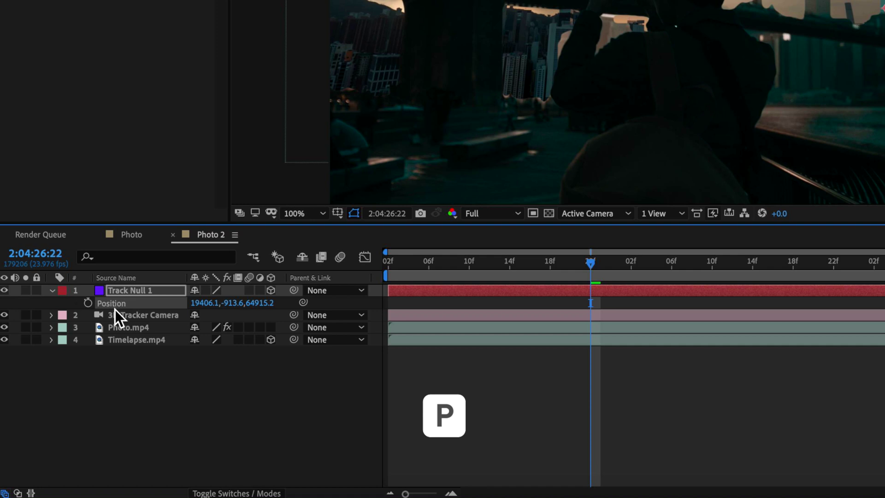
click(127, 342)
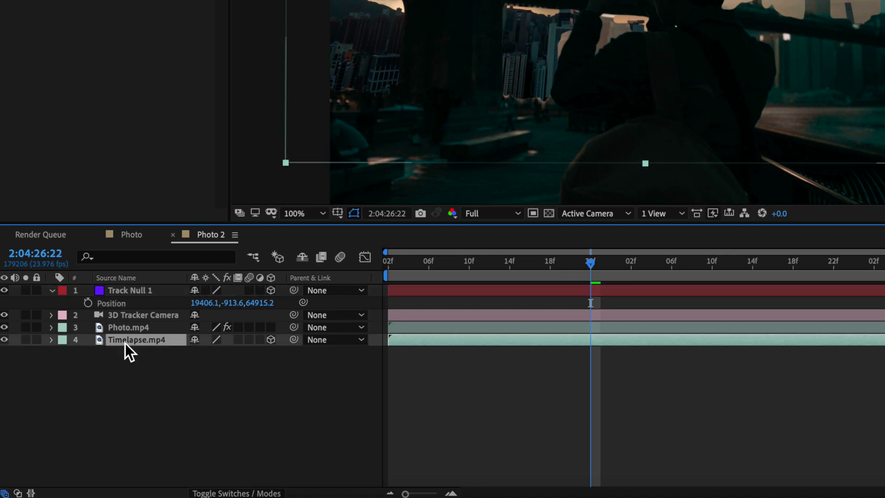
key(ctrl+v)
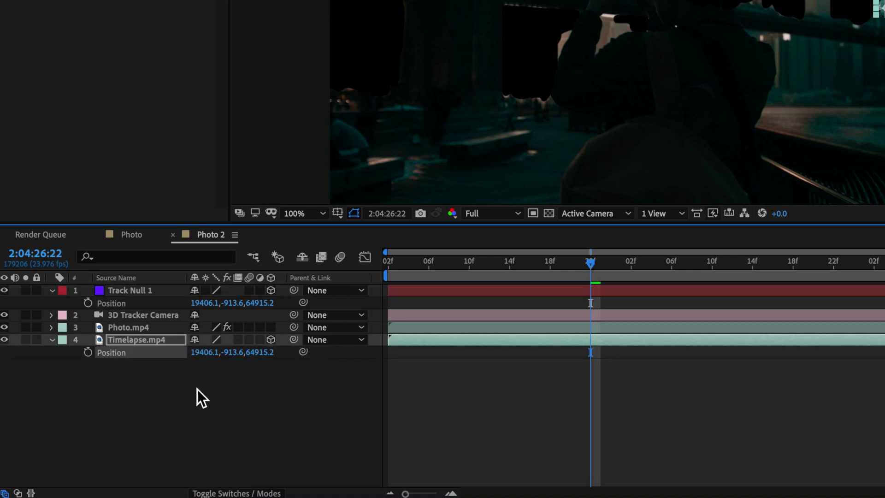
Step: Scale the Timelapse.mp4 sky up past 1924% and move it to fill the frame
key(s)
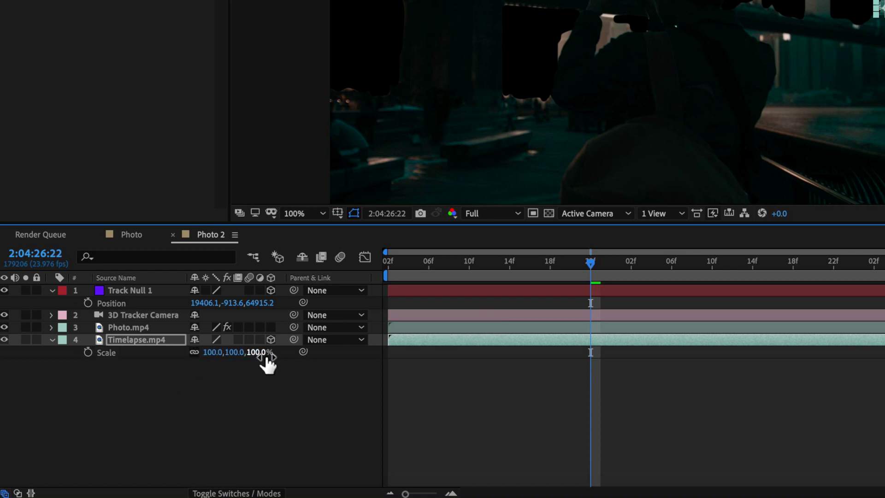
drag(430, 356, 530, 357)
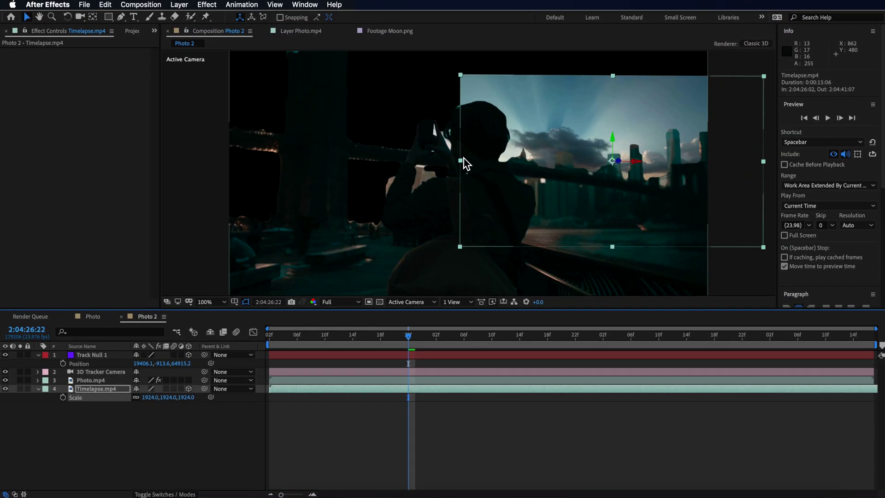
drag(462, 166, 223, 173)
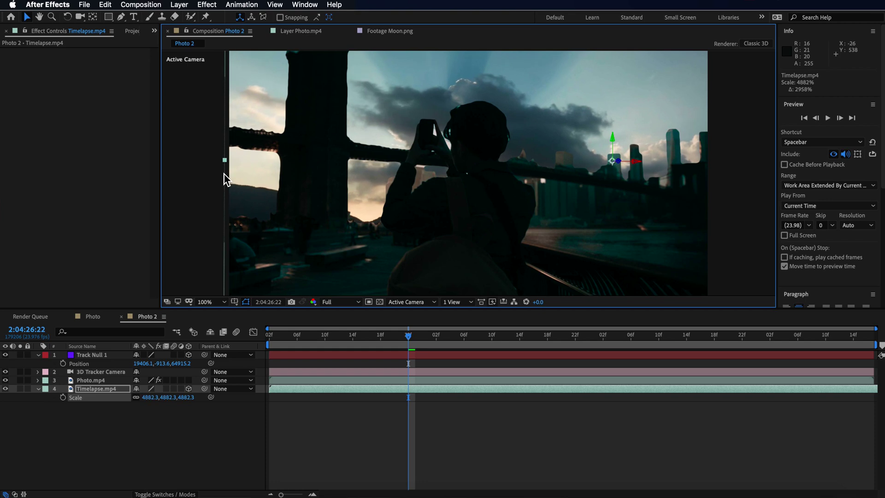
drag(299, 175, 500, 177)
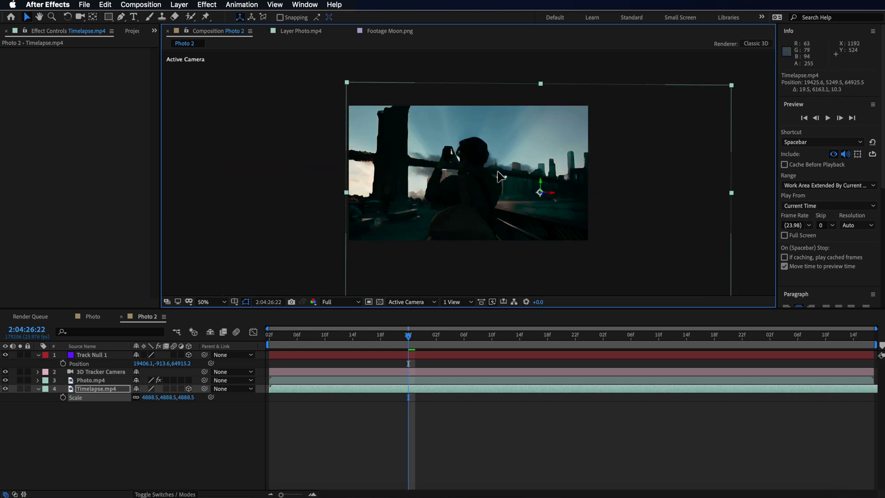
drag(325, 339, 854, 364)
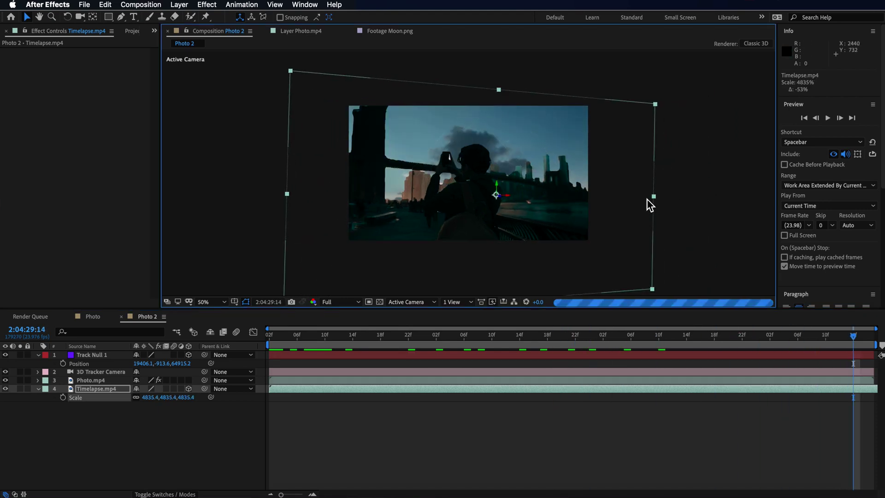
Step: Fine-tune the sky to about 4430% scale and reposition it, checking the fit across the shot
mouse_move(651, 198)
mouse_down()
mouse_move(634, 199)
mouse_move(646, 203)
mouse_up()
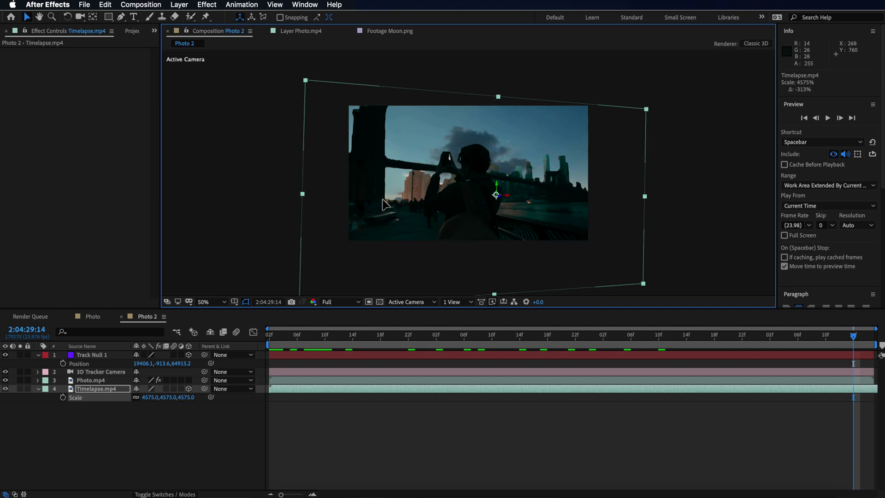
drag(385, 200, 385, 198)
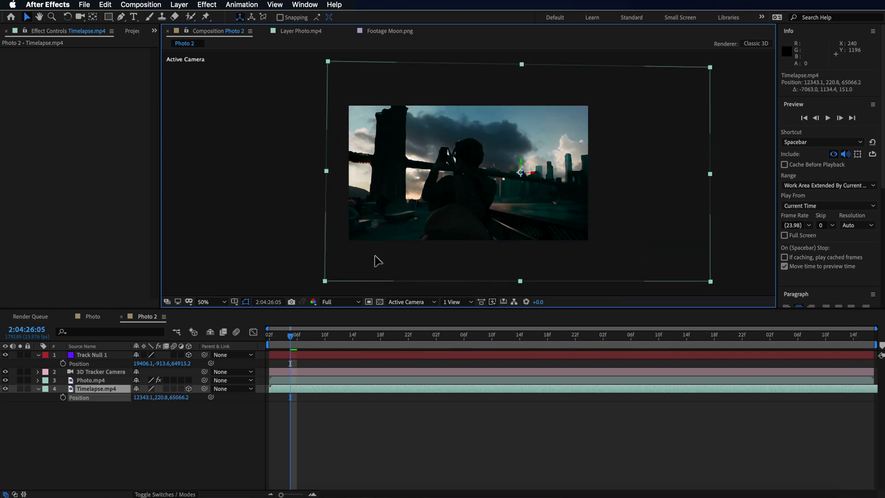
drag(390, 258, 361, 263)
key(space)
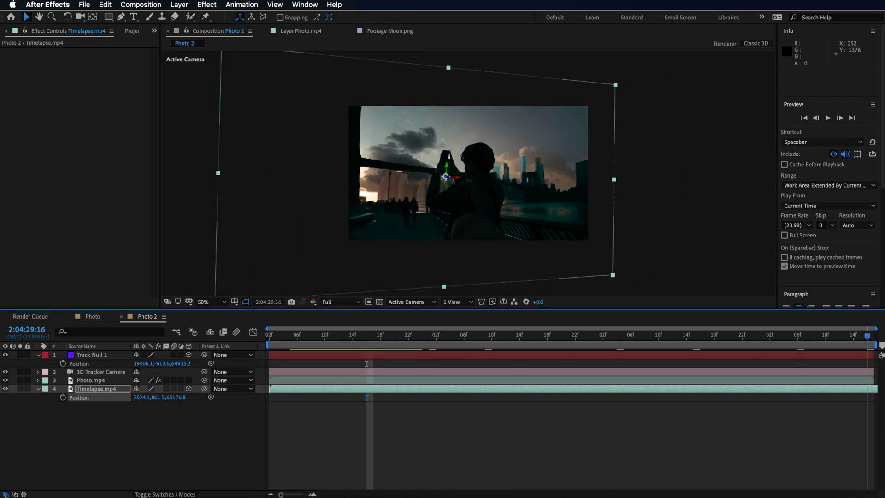
drag(613, 176, 526, 193)
drag(714, 339, 311, 361)
drag(379, 361, 866, 388)
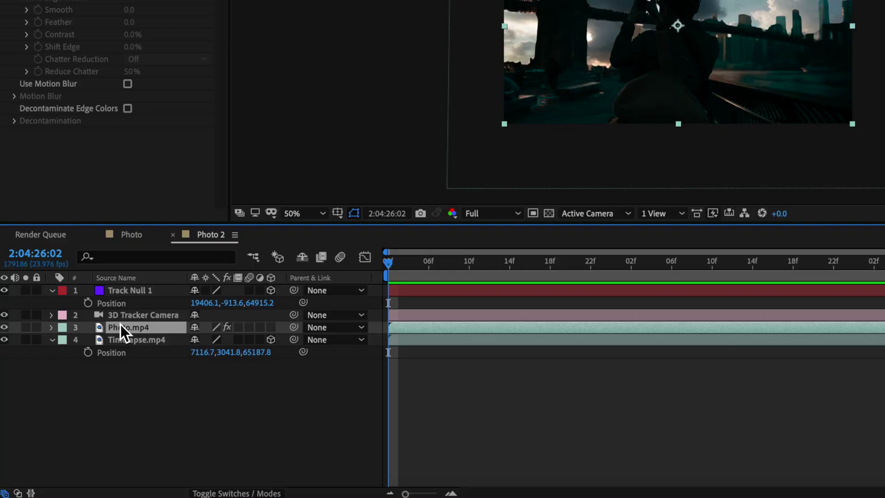
Step: Duplicate Photo.mp4 to the bottom of the stack and hide the roto'd photo and Timelapse.mp4
key(super+d)
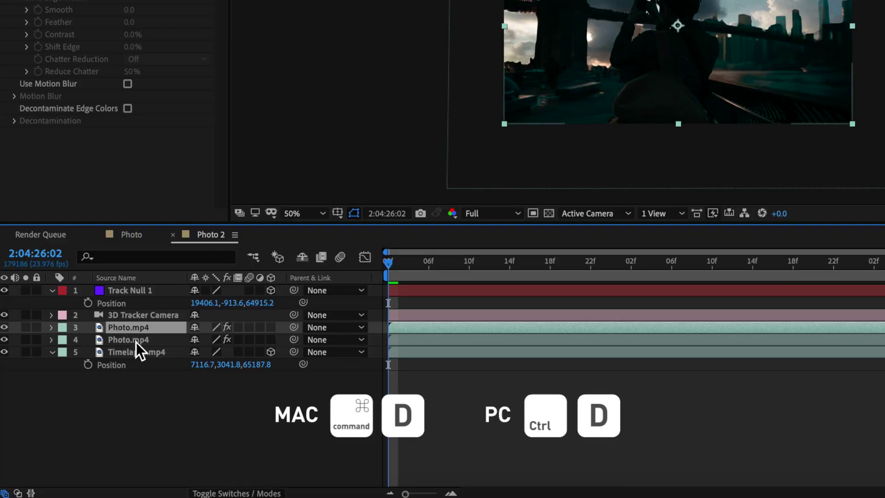
drag(127, 339, 126, 368)
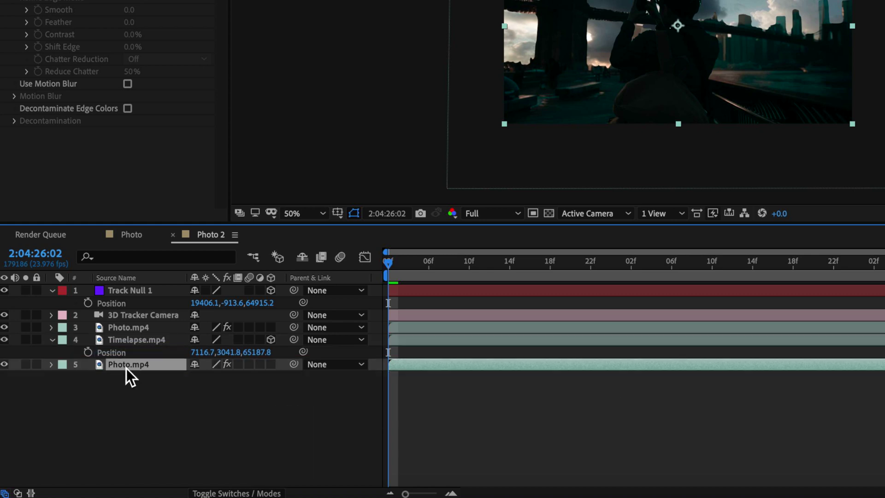
click(4, 327)
click(6, 340)
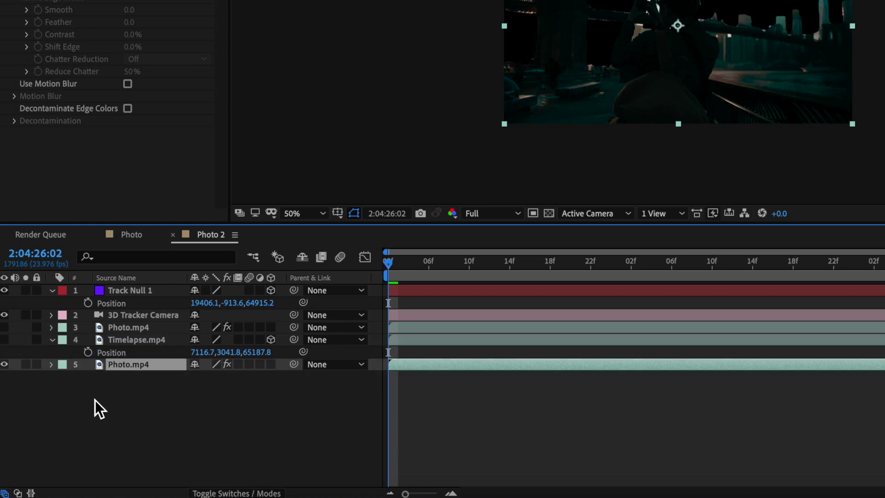
click(95, 400)
Step: Delete the Roto Brush & Refine Edge effect from the bottom Photo.mp4 copy
click(128, 364)
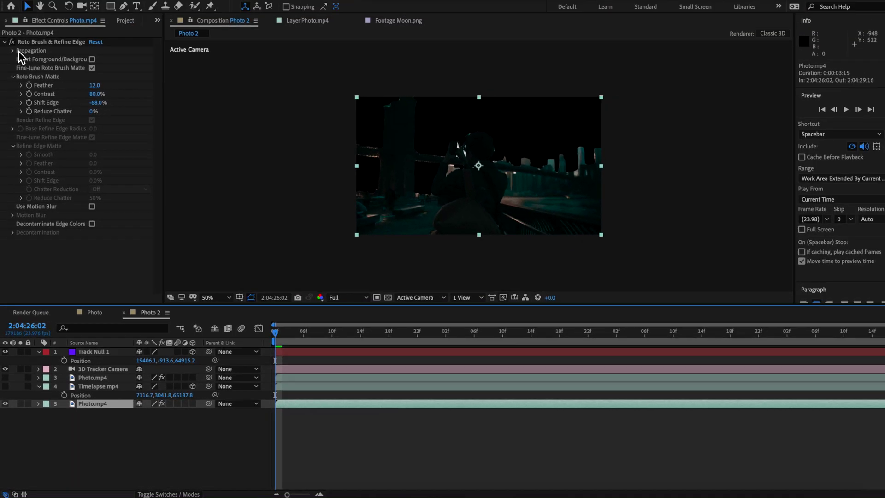
click(5, 42)
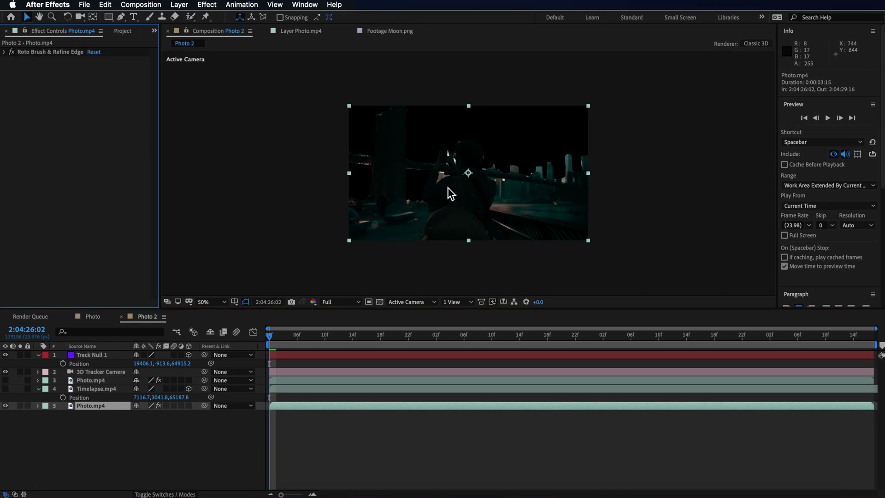
click(50, 53)
key(Delete)
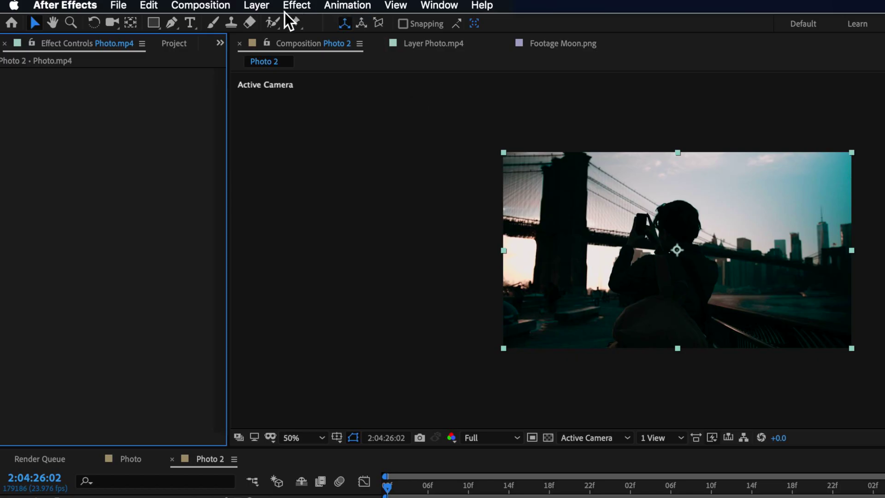
Step: Desaturate the bottom Photo.mp4 copy with Hue/Saturation at Saturation -100
click(285, 12)
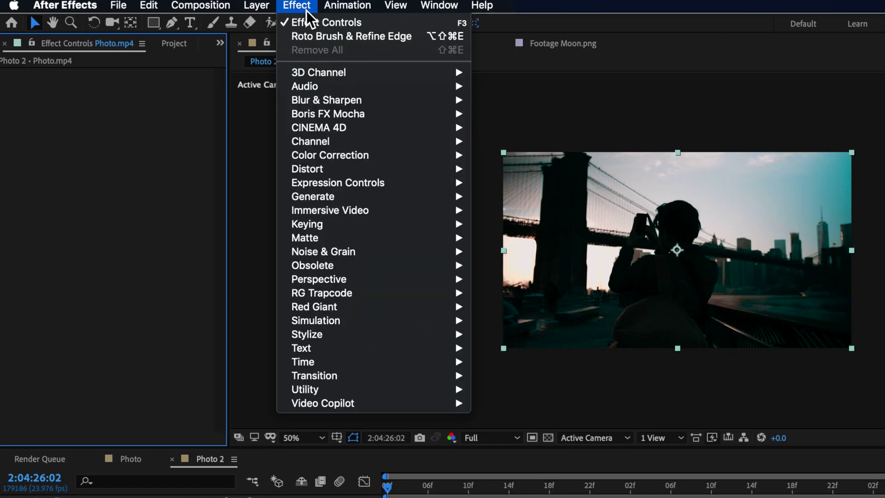
mouse_move(355, 160)
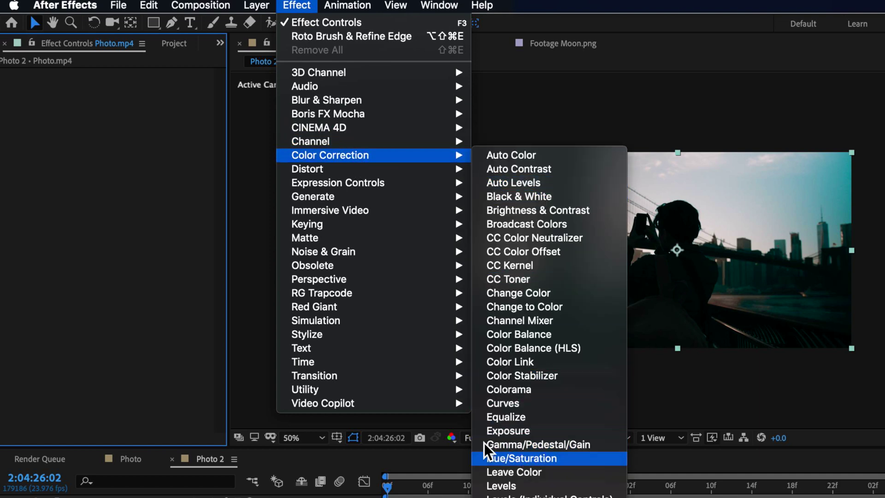
click(489, 458)
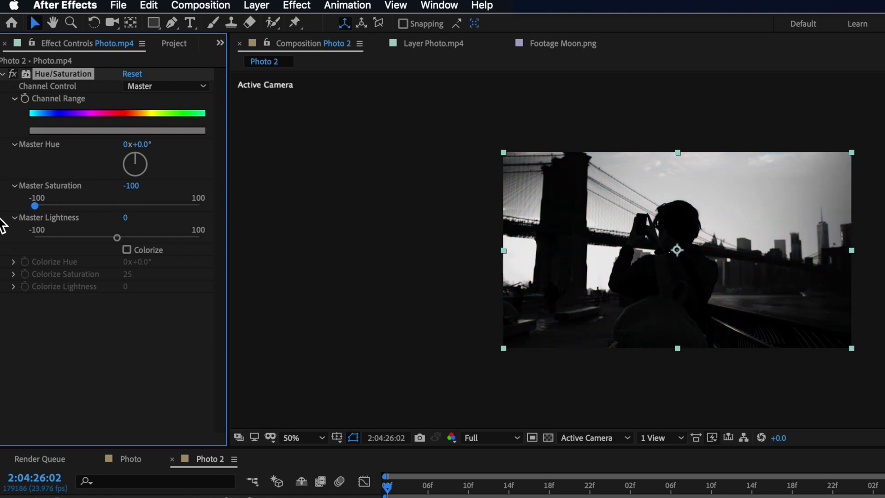
click(66, 300)
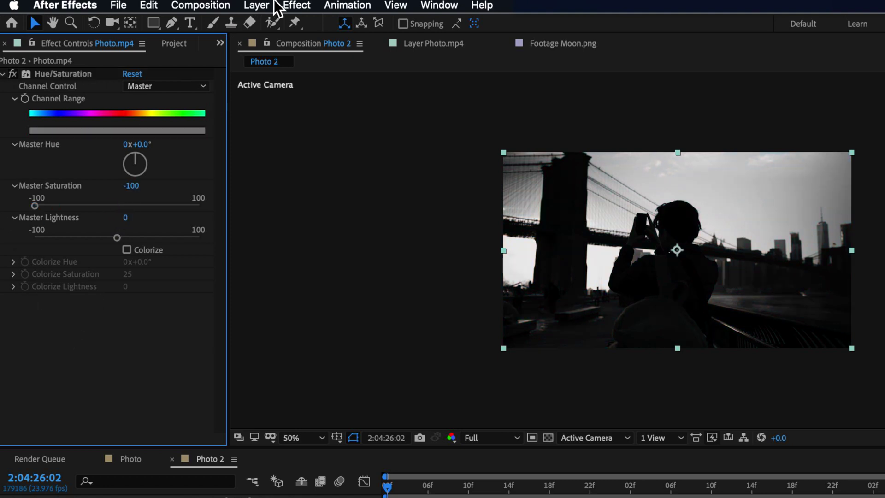
Step: Add Levels to the copy with Input Black 43, Input White 210 and Gamma 0.83
click(295, 5)
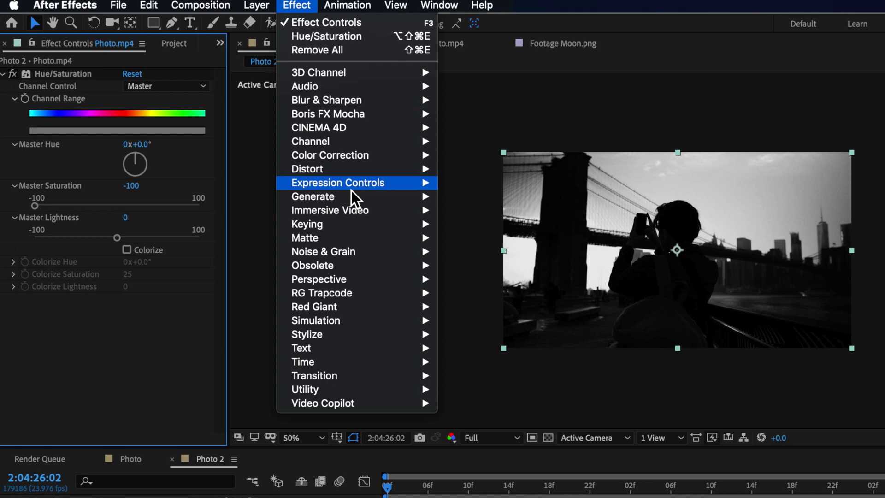
mouse_move(355, 159)
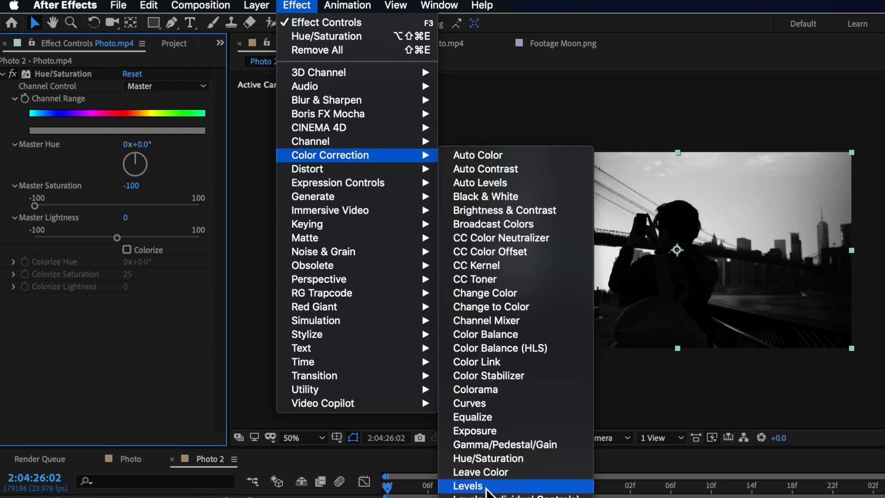
click(485, 488)
drag(41, 336, 70, 337)
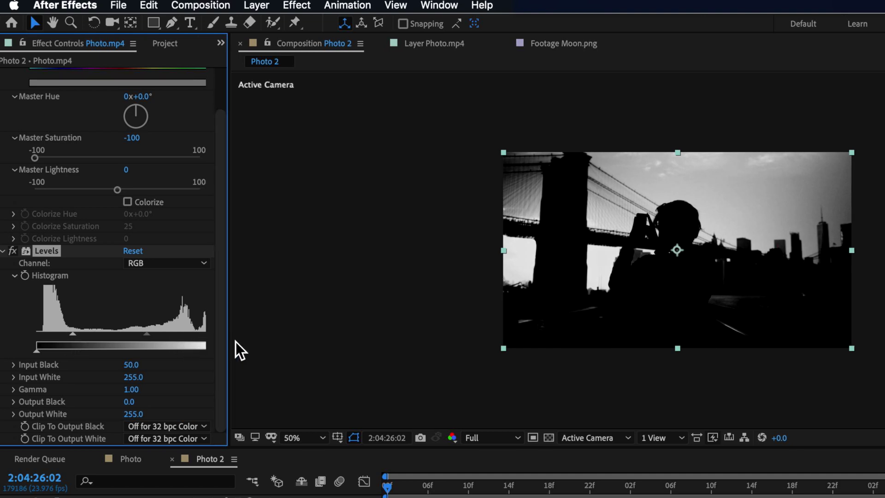
drag(230, 341, 184, 341)
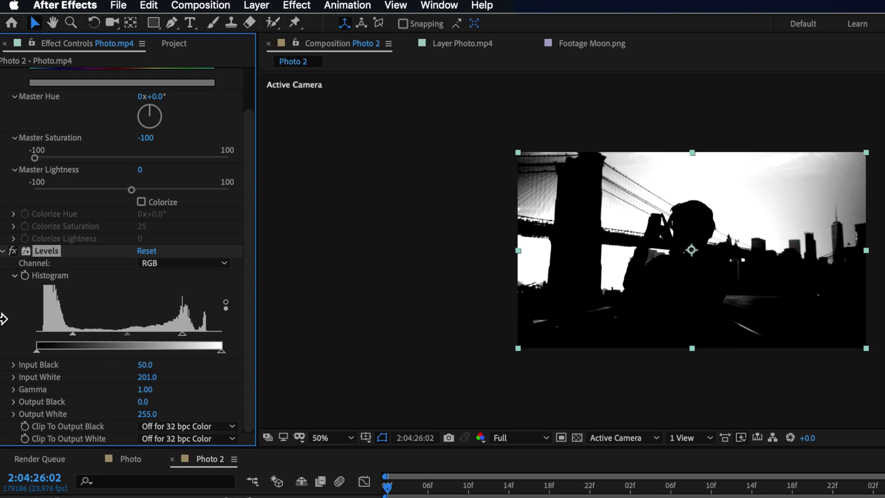
drag(86, 339, 134, 348)
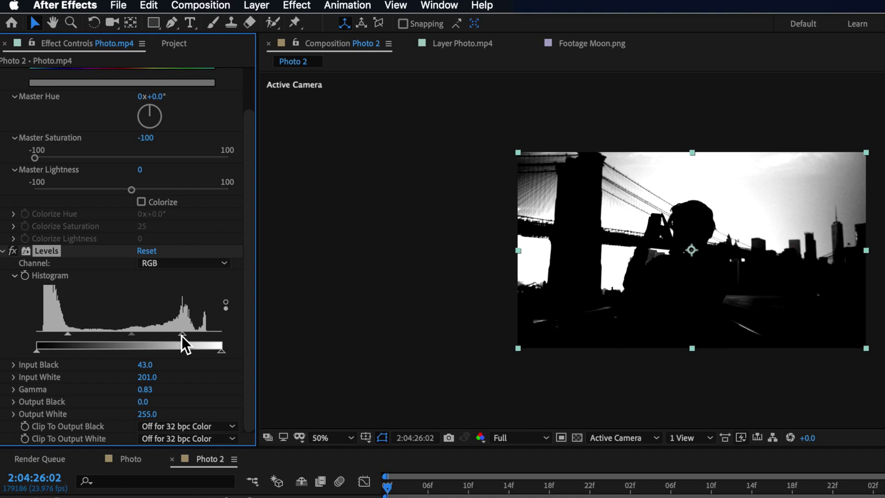
mouse_move(182, 335)
mouse_down()
mouse_move(156, 338)
mouse_move(201, 340)
mouse_move(192, 338)
mouse_up()
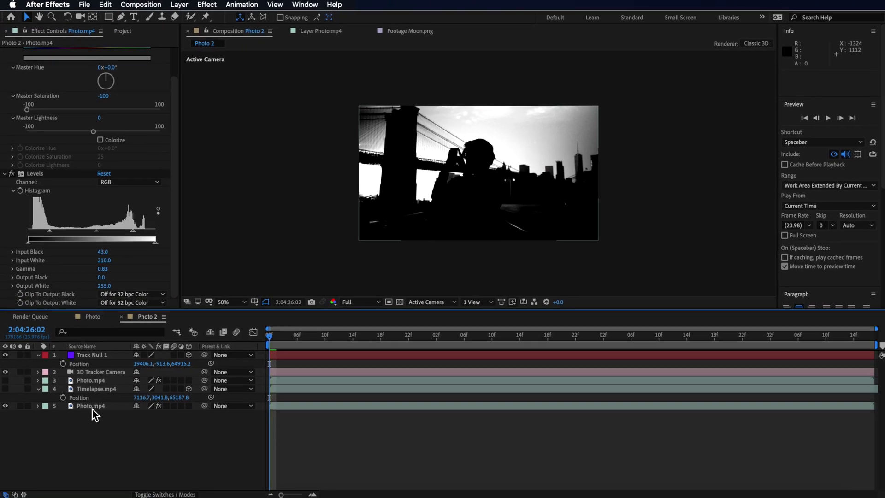
Step: Unhide Timelapse.mp4 and move the high-contrast Photo.mp4 copy above it
click(85, 405)
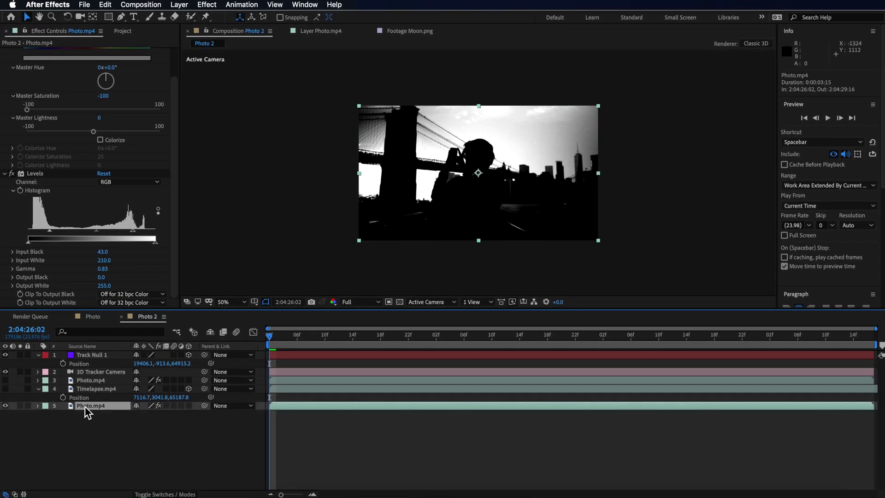
click(84, 389)
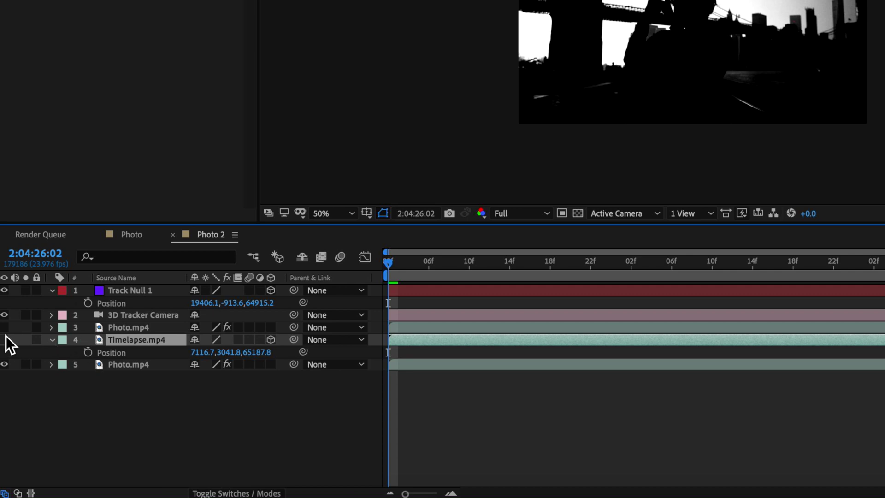
click(5, 340)
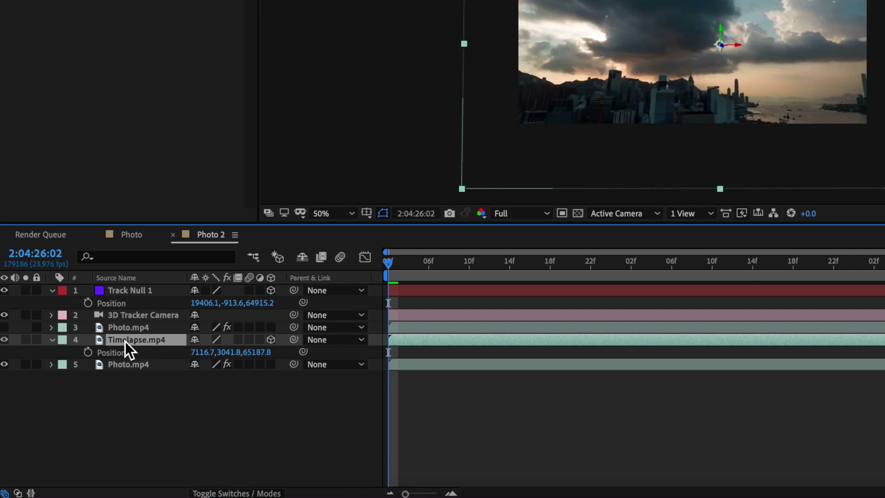
drag(133, 364, 127, 335)
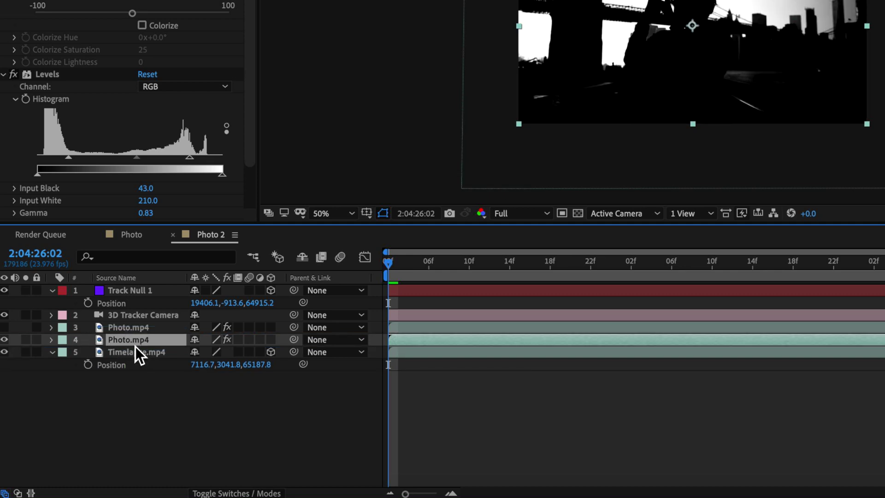
Step: Set Timelapse.mp4's track matte to Luma Matte from Photo.mp4 and scrub to check the sky
click(138, 352)
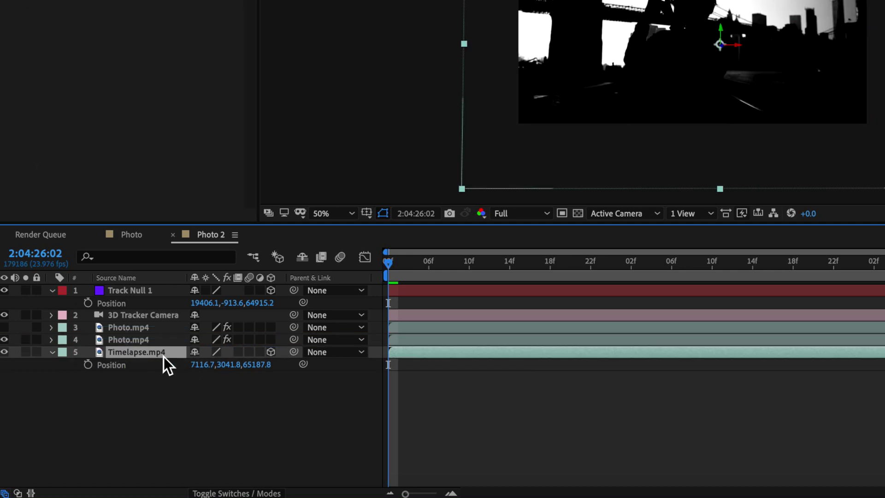
click(213, 493)
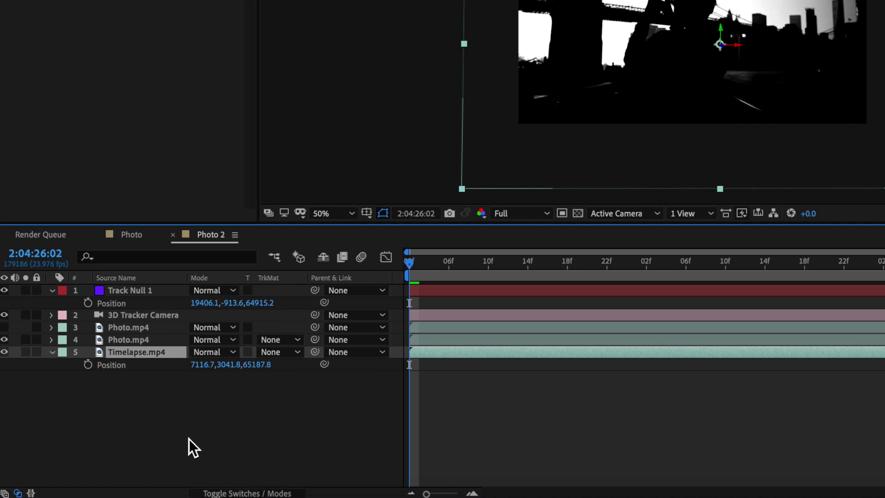
click(284, 352)
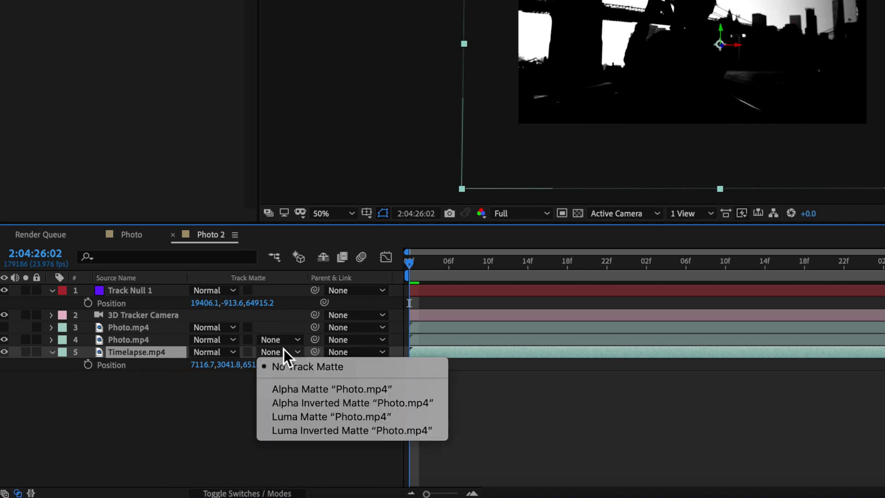
click(336, 418)
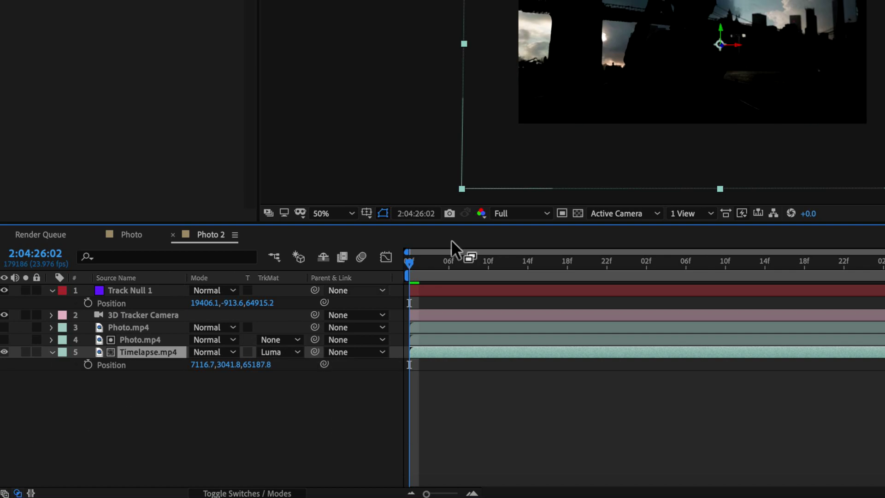
drag(433, 256, 537, 285)
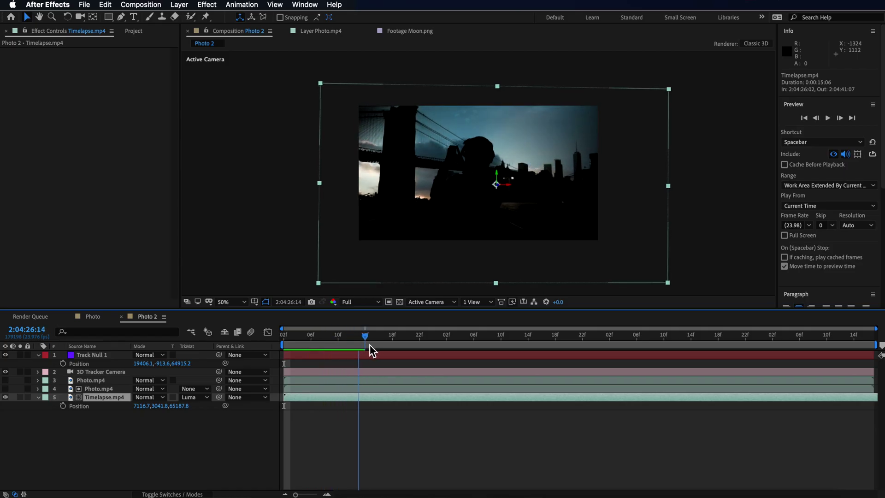
drag(373, 352, 533, 352)
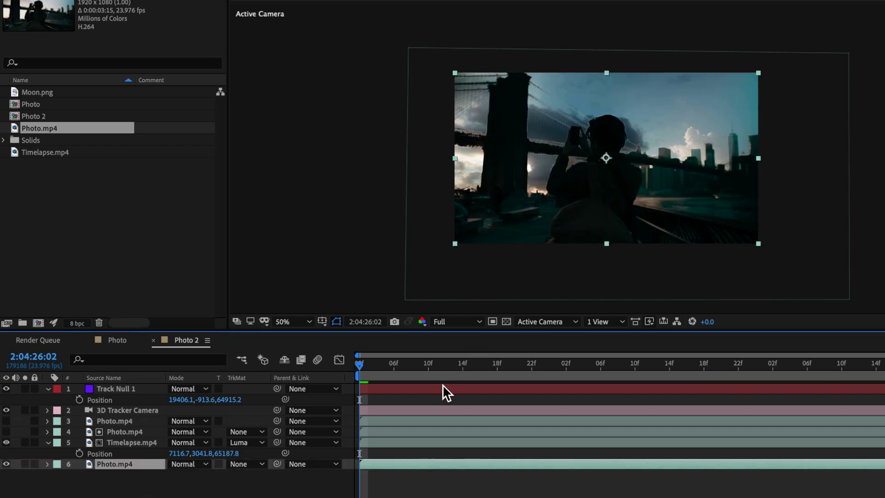
Step: Toggle the bottom Photo.mp4 footage layer off and back on to compare the composite
click(9, 463)
click(8, 464)
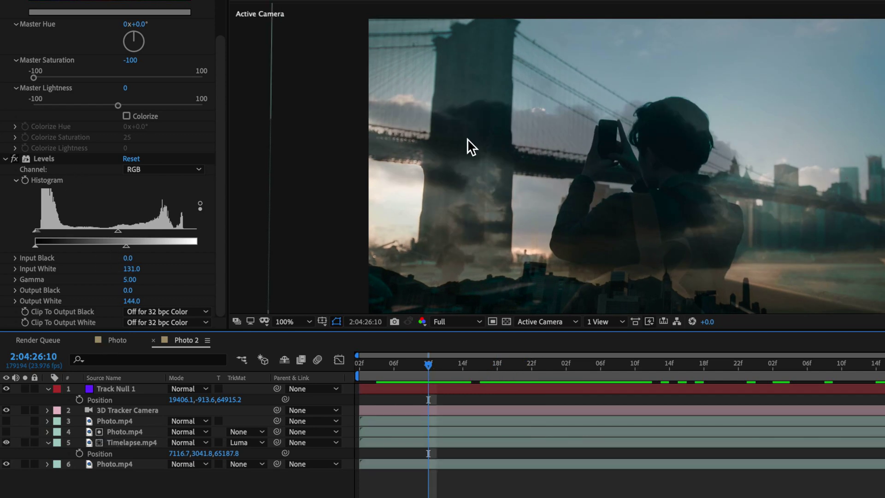
scroll(611, 158, down, 2)
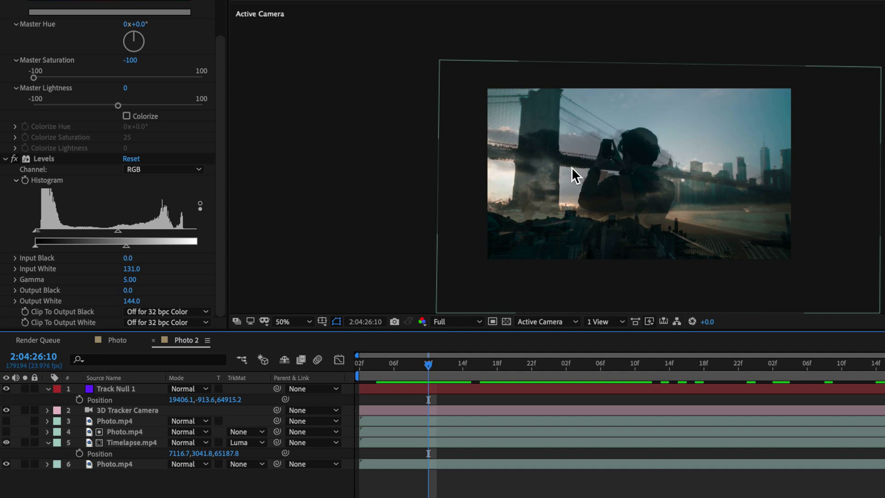
scroll(573, 175, up, 2)
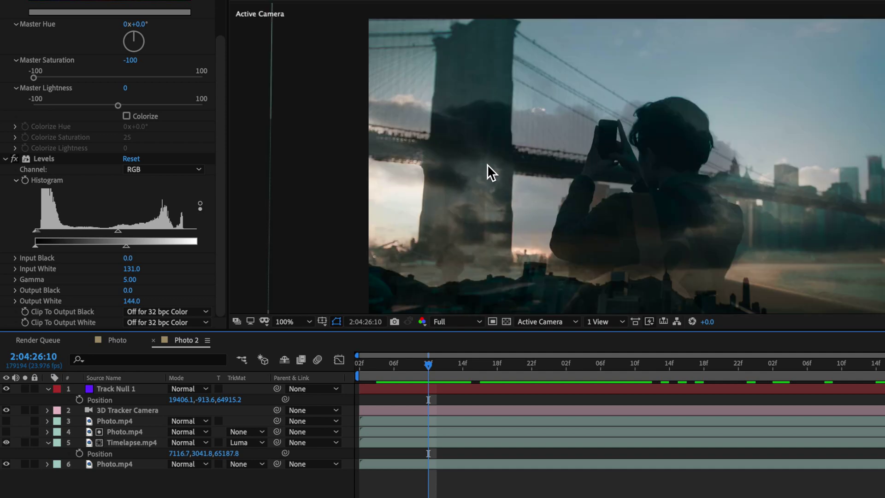
Step: Toggle the matte copy's Levels effect to compare the matte with and without it
click(14, 159)
click(14, 159)
click(14, 158)
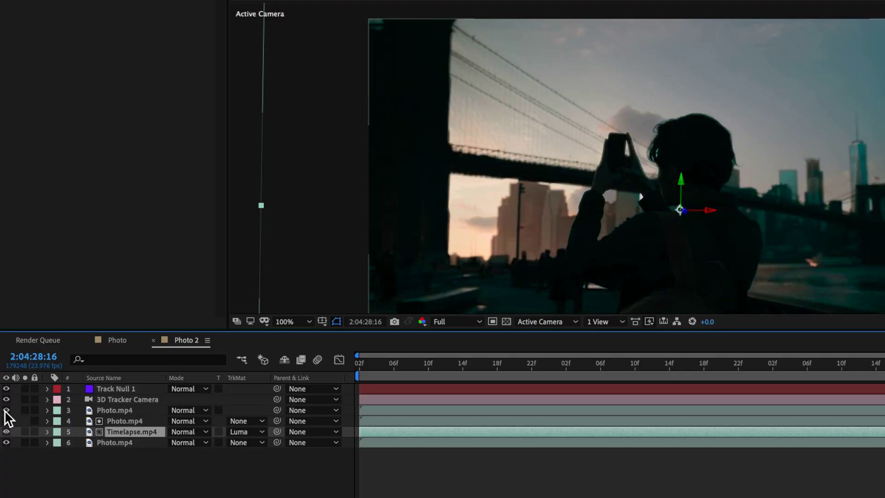
Step: Hide the layer 4 Photo.mp4 matte, preview the composite, then select that layer to inspect its Levels
click(6, 421)
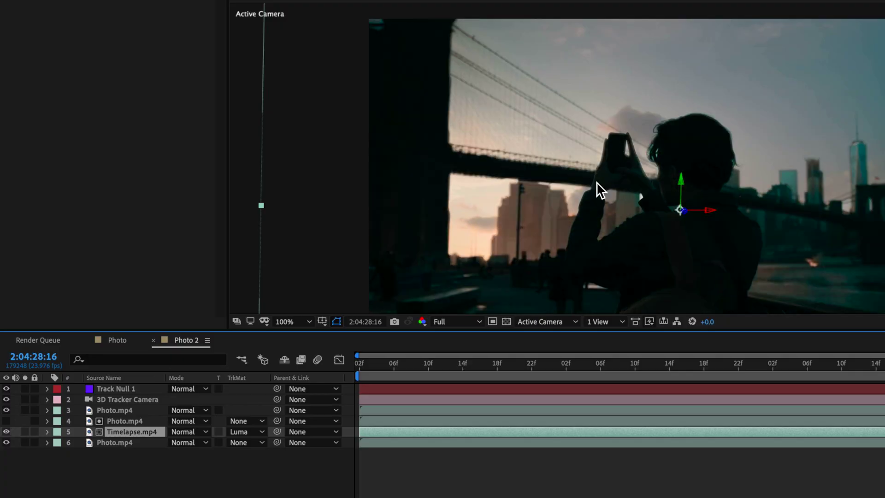
scroll(596, 182, down, 2)
click(132, 411)
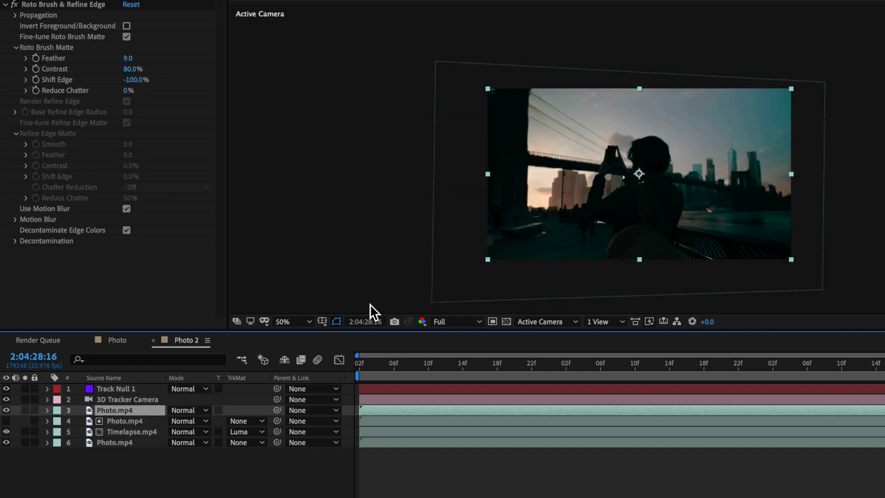
key(space)
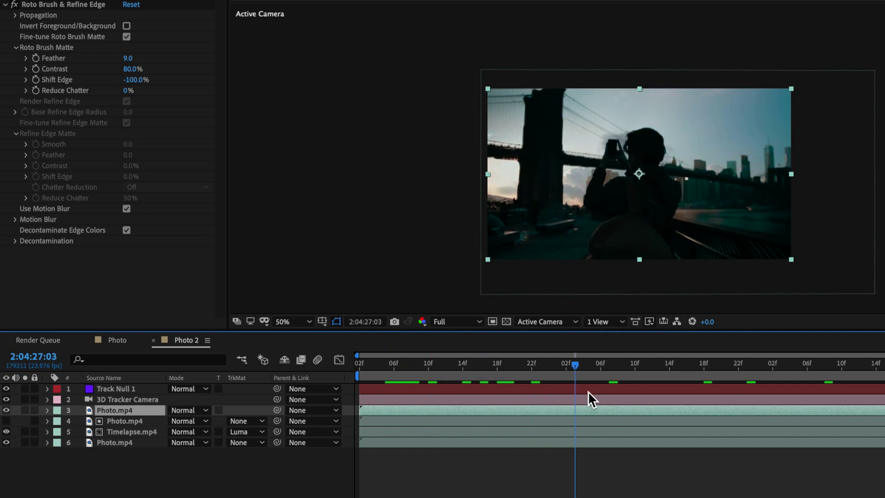
click(118, 422)
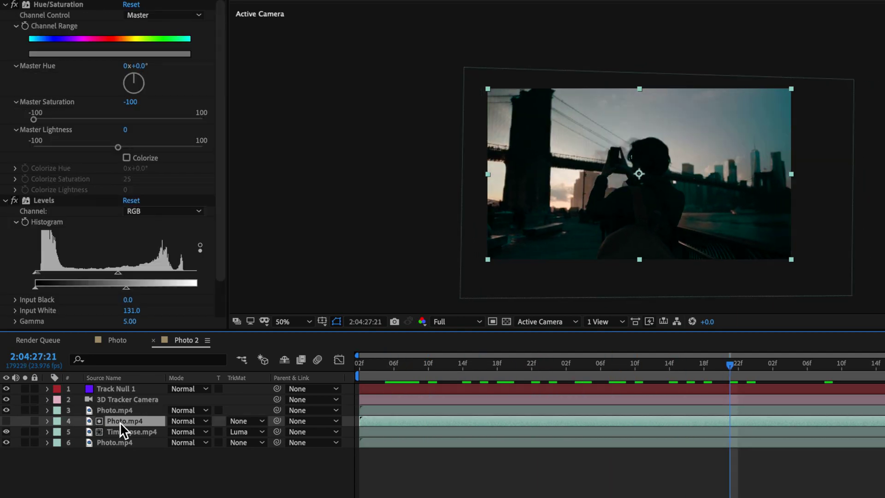
scroll(131, 217, down, 2)
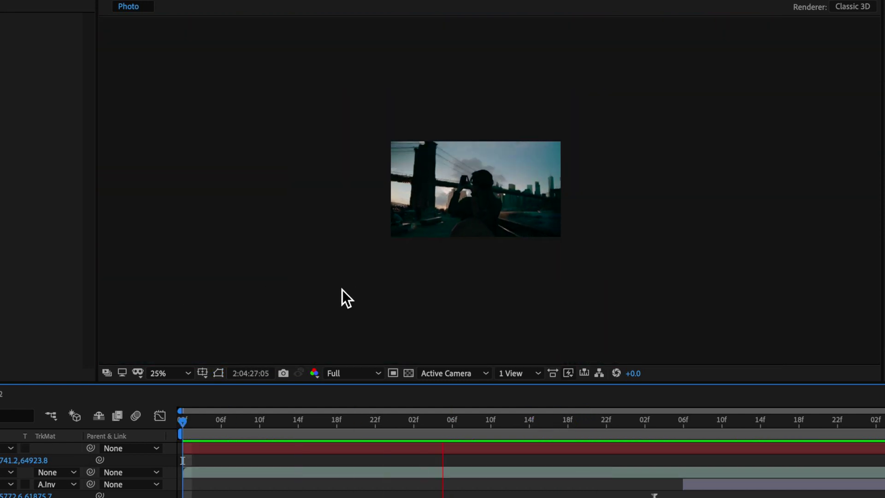
Step: Stop playback and add a new adjustment layer at the top of the layer stack
scroll(349, 288, up, 2)
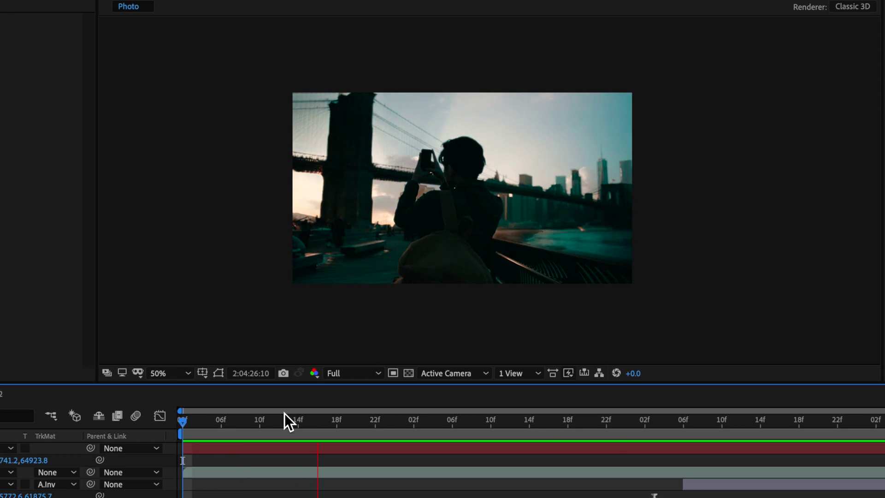
key(space)
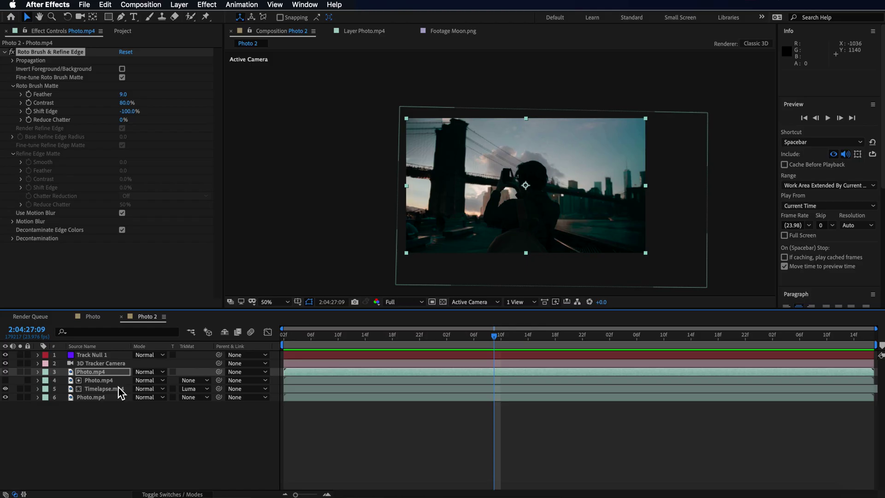
right_click(79, 424)
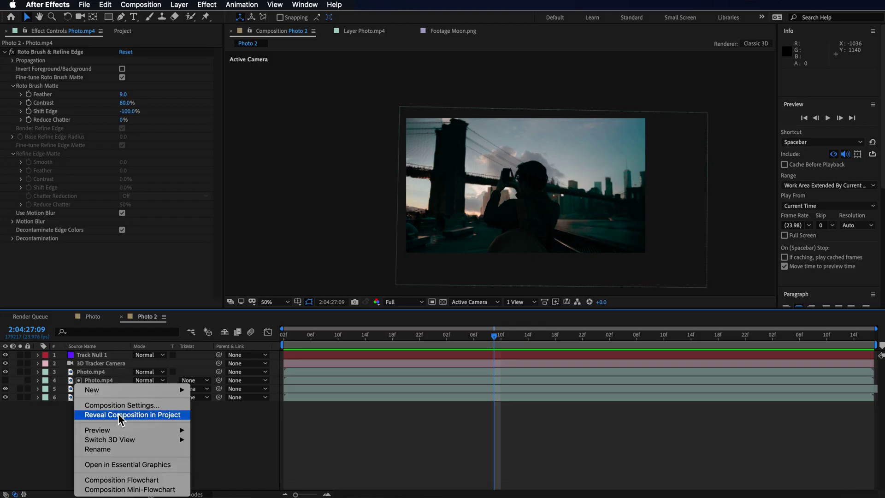
mouse_move(134, 392)
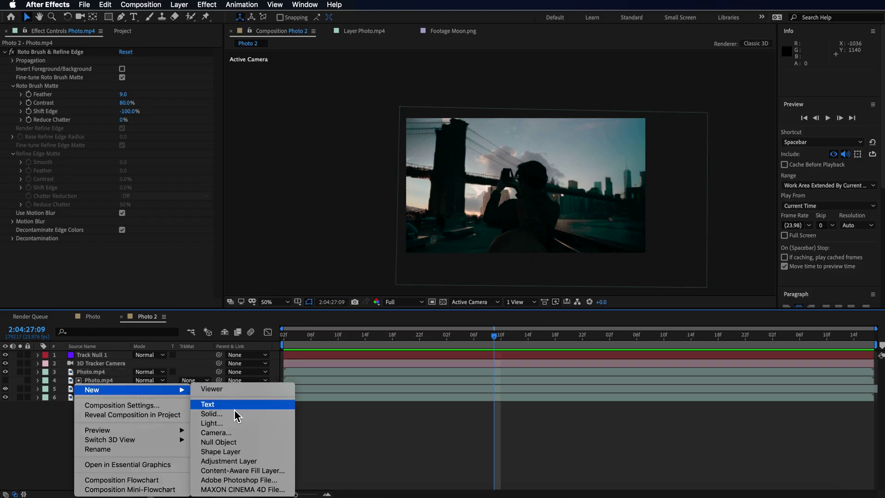
click(229, 461)
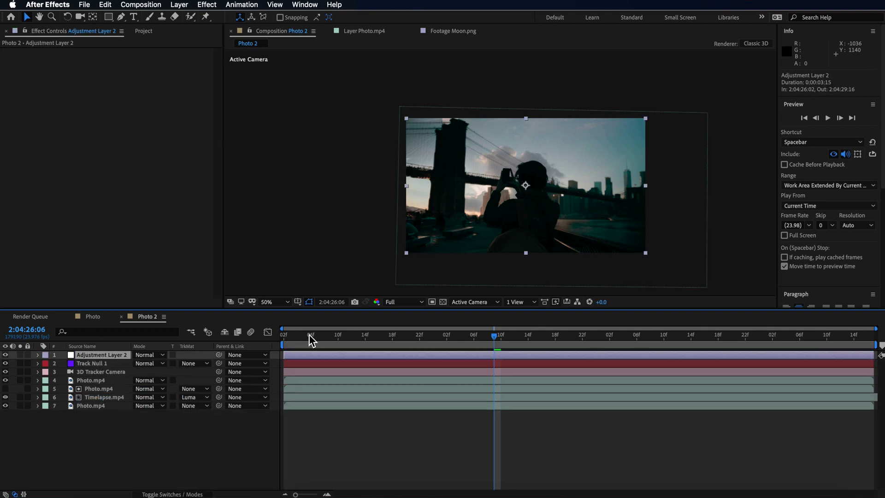
drag(309, 334, 331, 335)
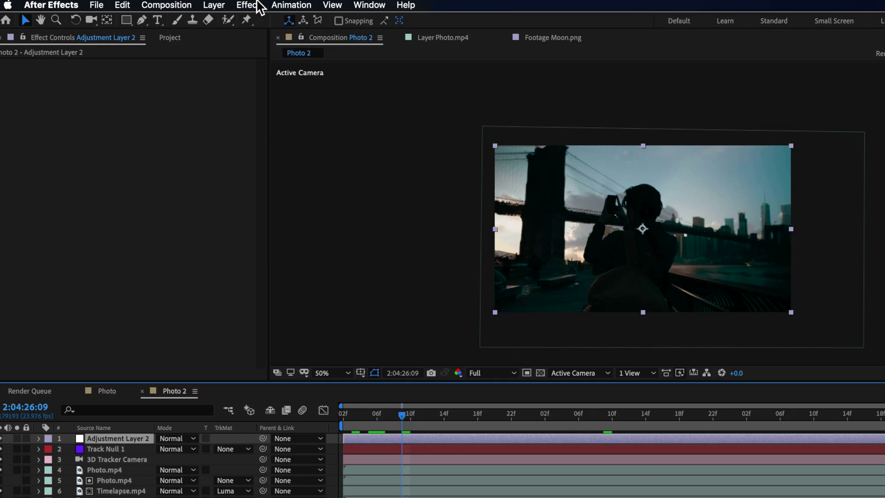
click(257, 3)
mouse_move(297, 133)
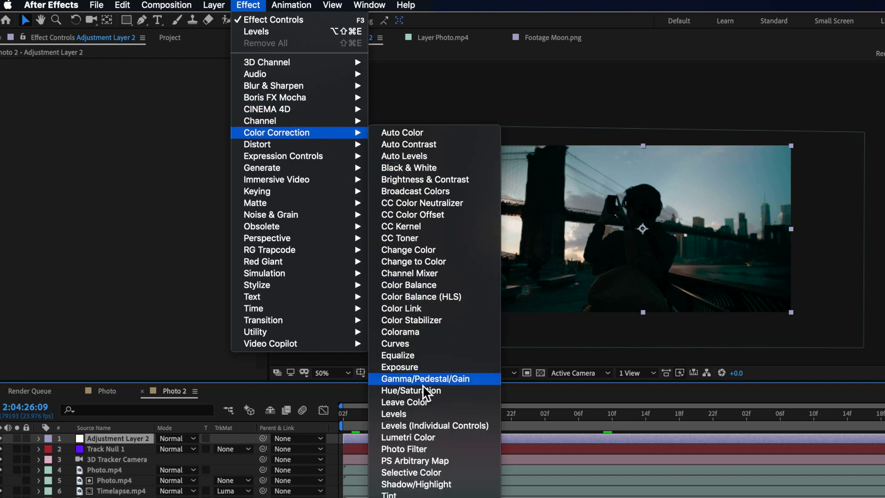
Step: Apply Lumetri Color to the adjustment layer and keyframe Temperature, Exposure and Whites at the first frame
click(414, 436)
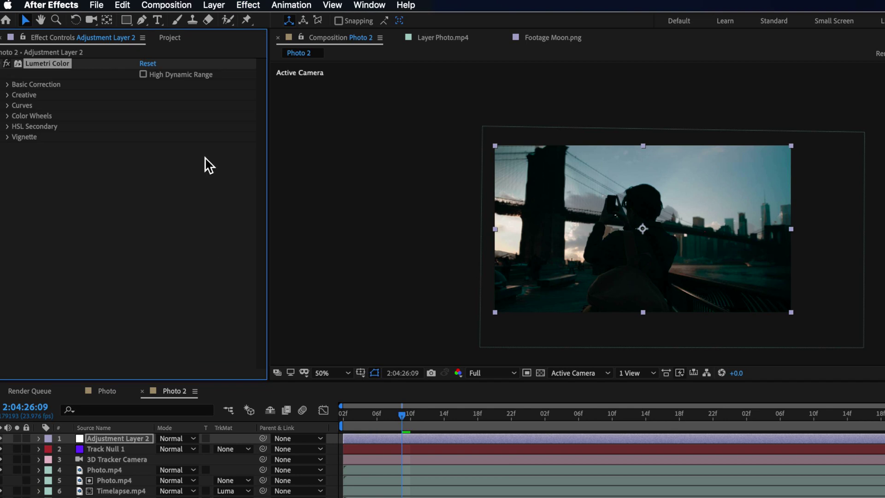
drag(367, 420, 262, 419)
click(39, 139)
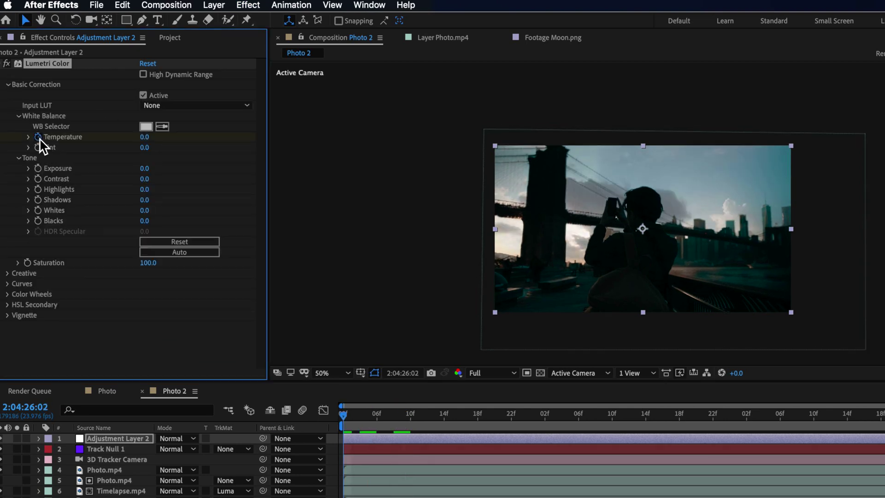
click(38, 170)
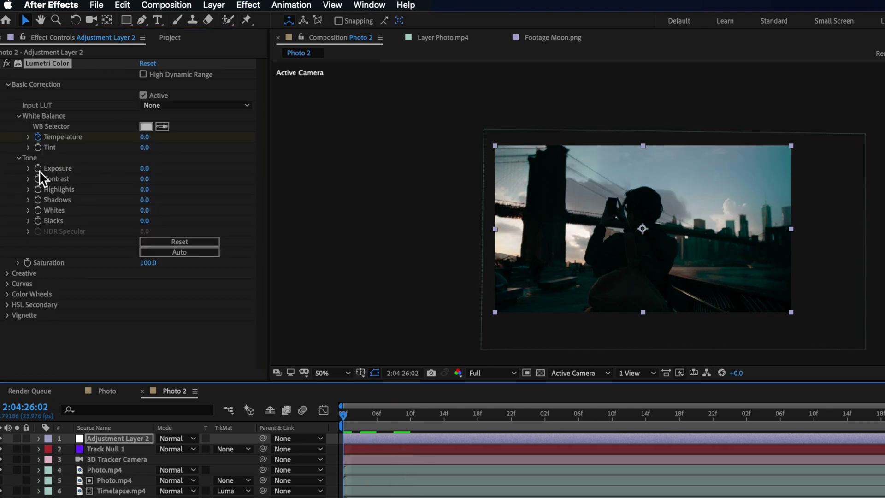
click(38, 210)
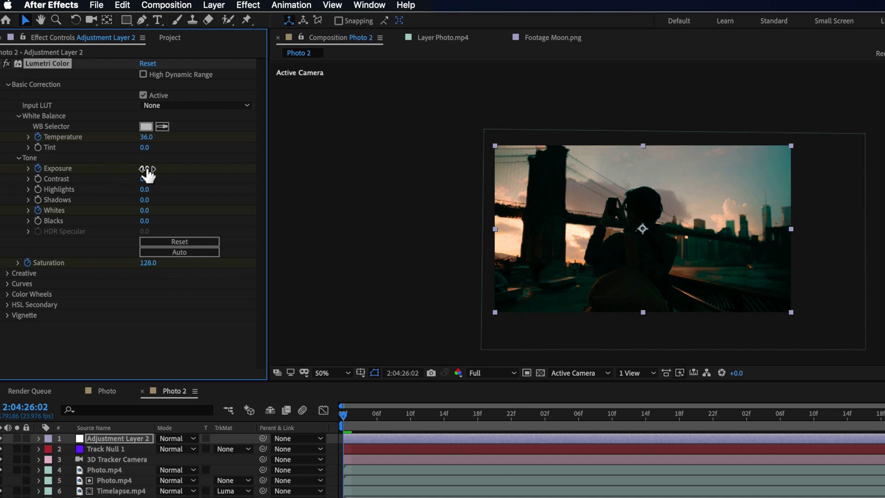
Step: Raise Exposure to 0.8 and Whites to 67, fit the viewer, and preview the warm grade
mouse_move(147, 173)
mouse_down()
mouse_move(163, 173)
mouse_move(154, 173)
mouse_up()
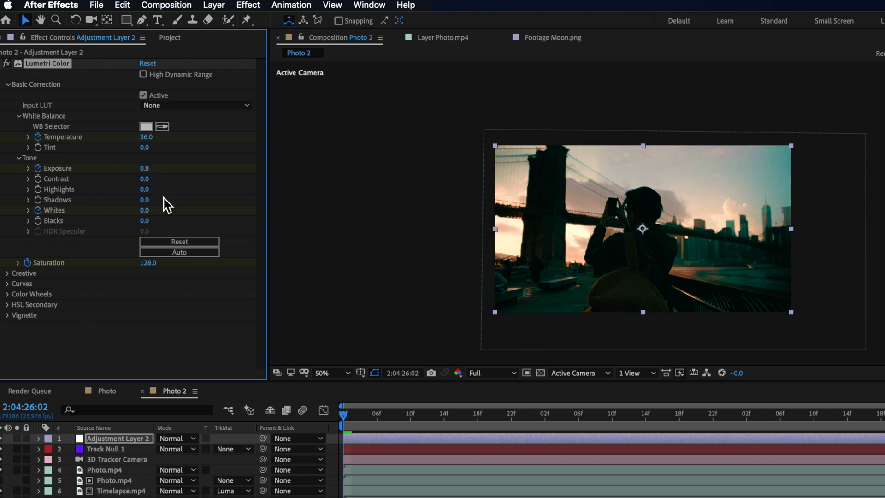
click(346, 372)
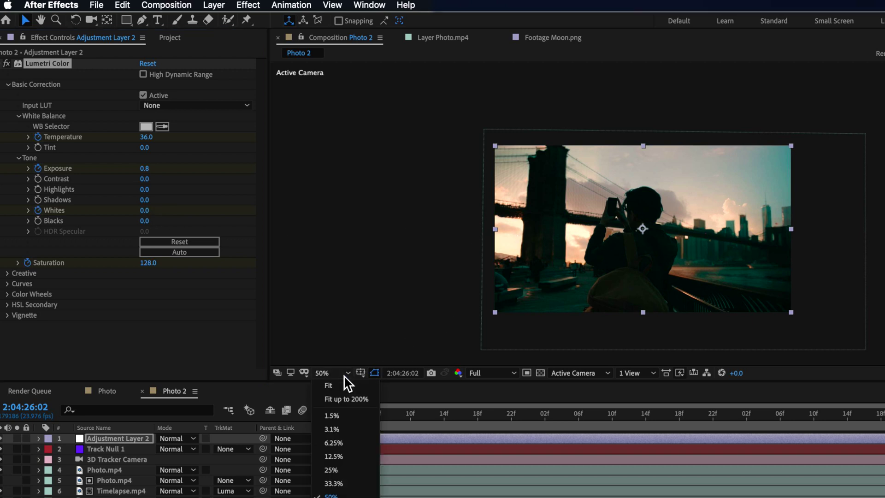
click(341, 384)
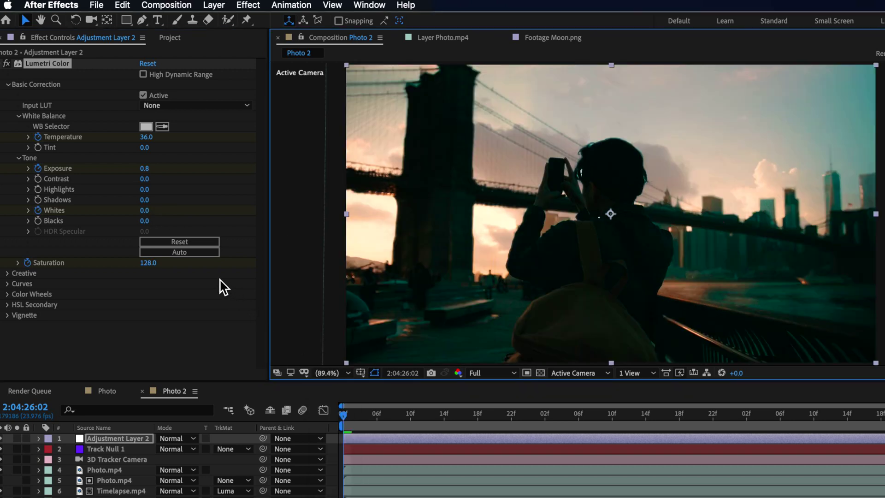
click(147, 211)
drag(172, 213, 185, 213)
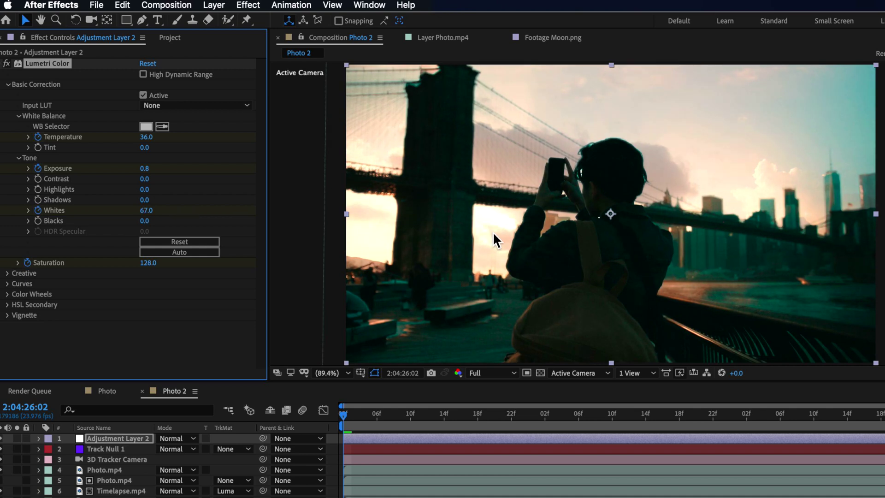
click(341, 411)
key(space)
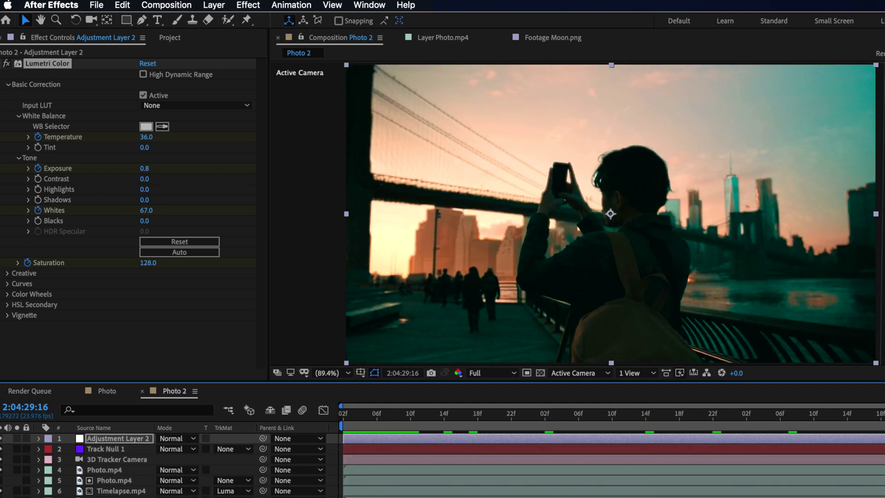
Step: Grade the later frame cool: Temperature -21, Exposure -1.3, Whites 0, Saturation 71, then preview
drag(150, 138, 126, 139)
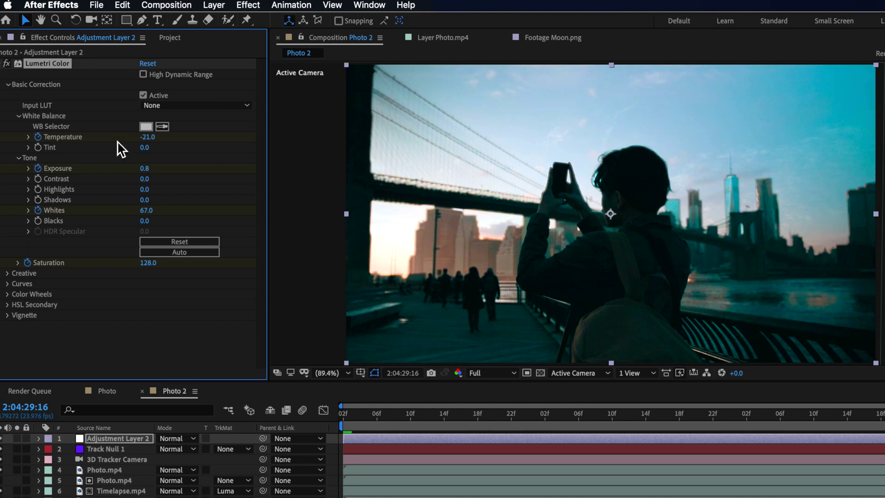
drag(147, 170, 134, 171)
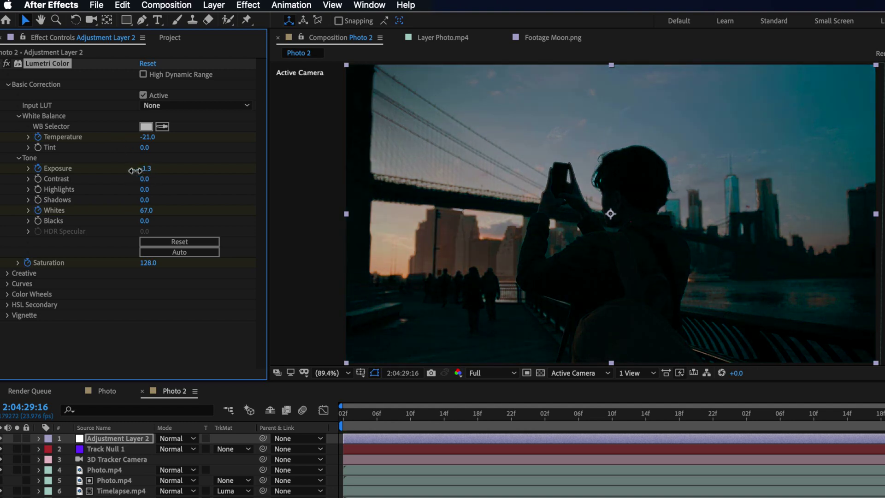
drag(147, 211, 128, 214)
click(145, 212)
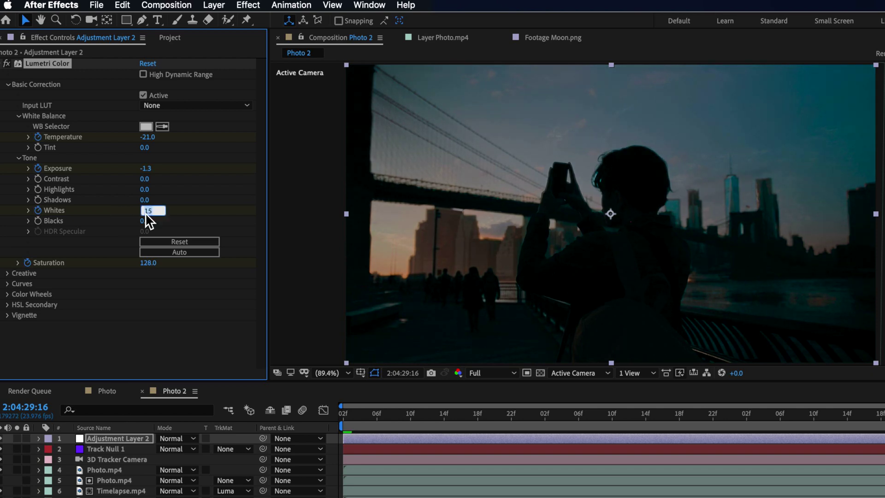
click(147, 263)
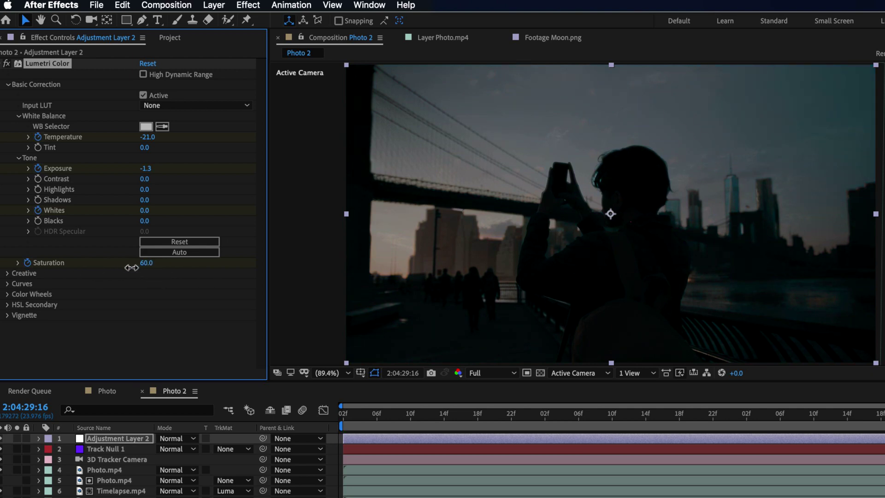
click(374, 420)
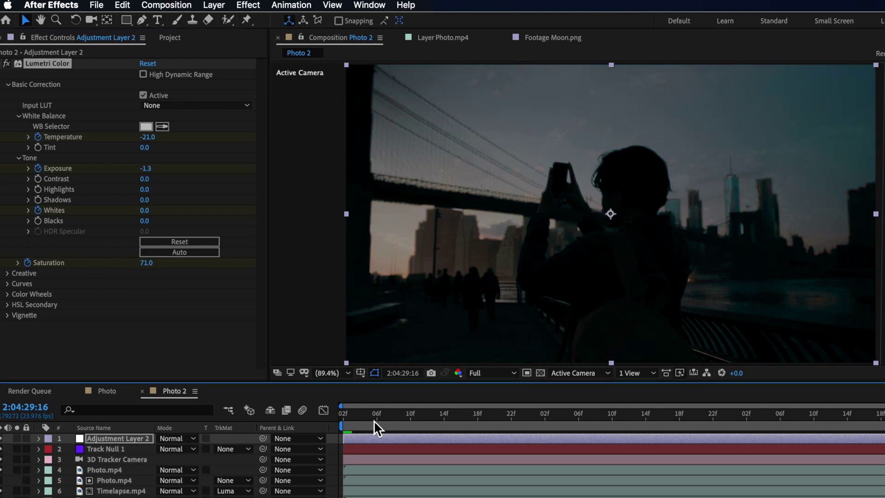
key(space)
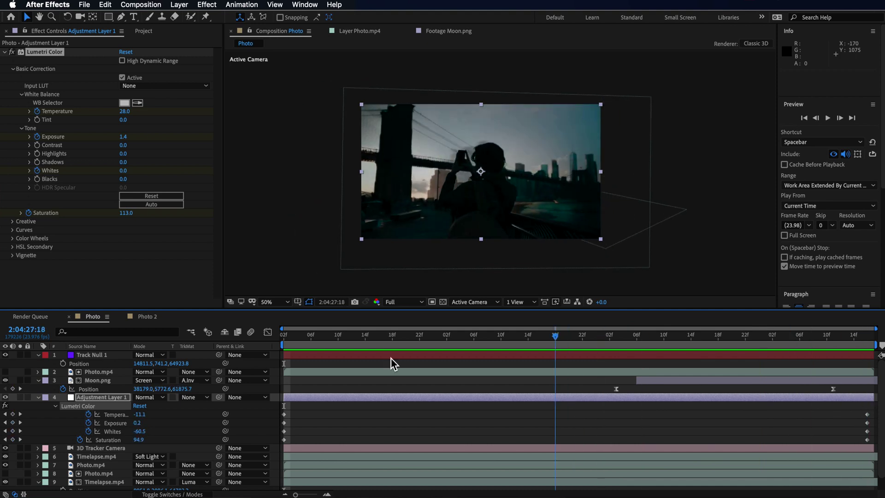
Step: Add Moon.png above Adjustment Layer 2 in Photo 2 and enable its 3D switch
click(145, 316)
click(103, 31)
drag(30, 121, 102, 356)
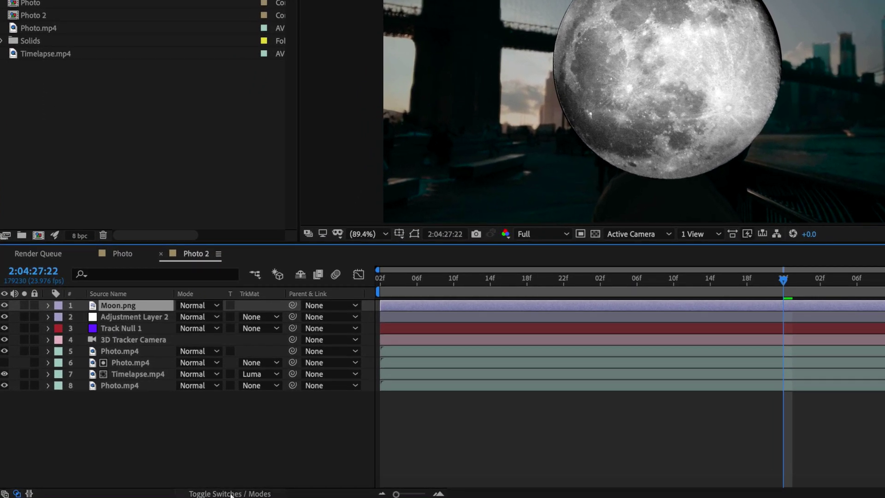
click(230, 494)
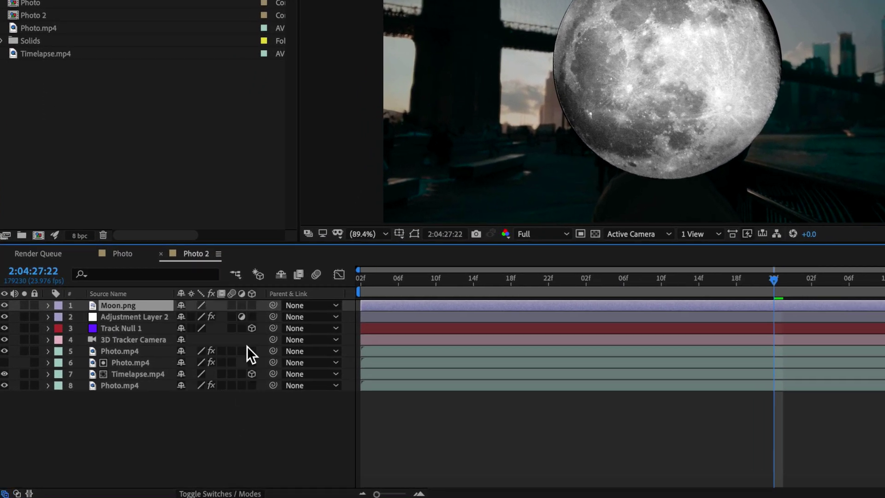
click(251, 305)
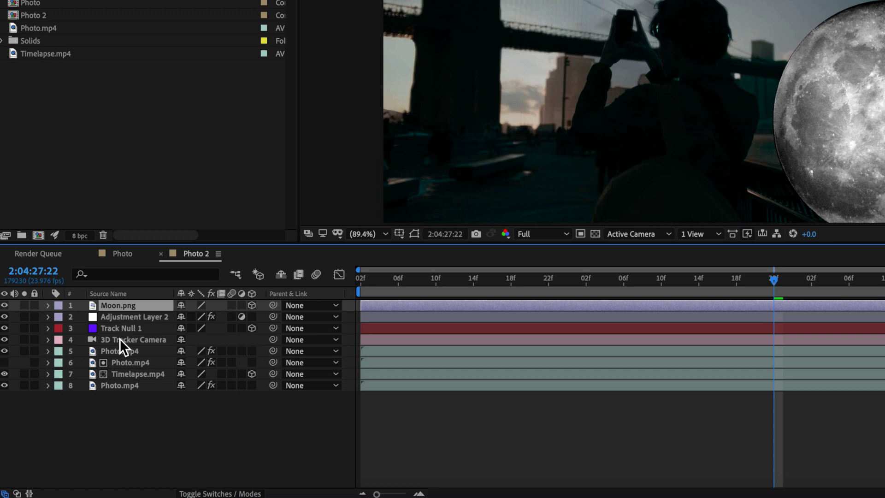
Step: Paste Timelapse.mp4's Position onto Moon.png and scale the moon to 736%
click(118, 352)
click(71, 374)
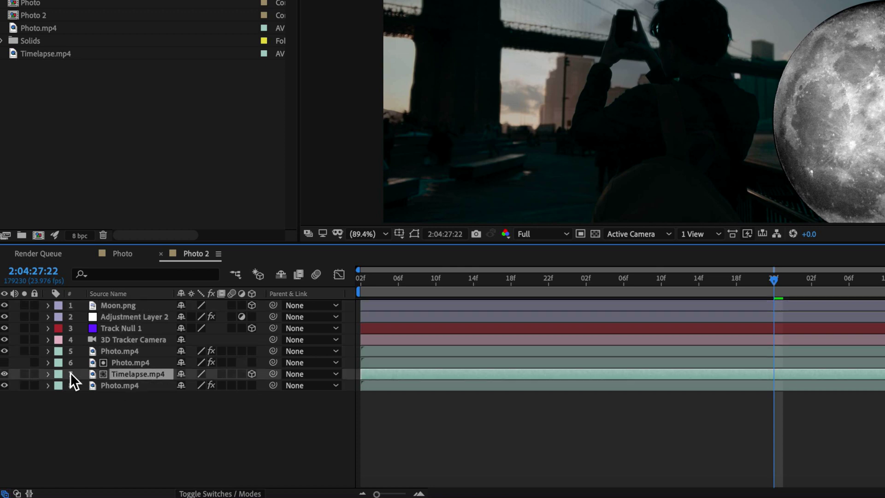
key(p)
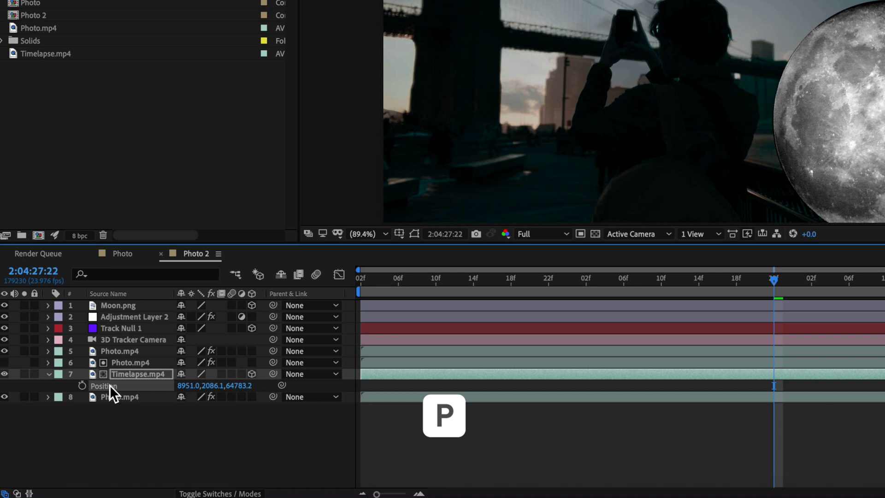
click(120, 305)
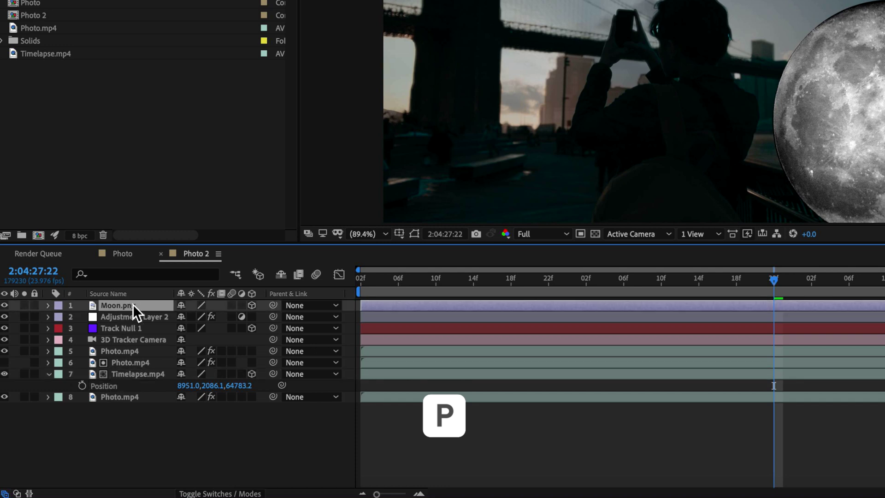
key(p)
click(103, 317)
key(ctrl+v)
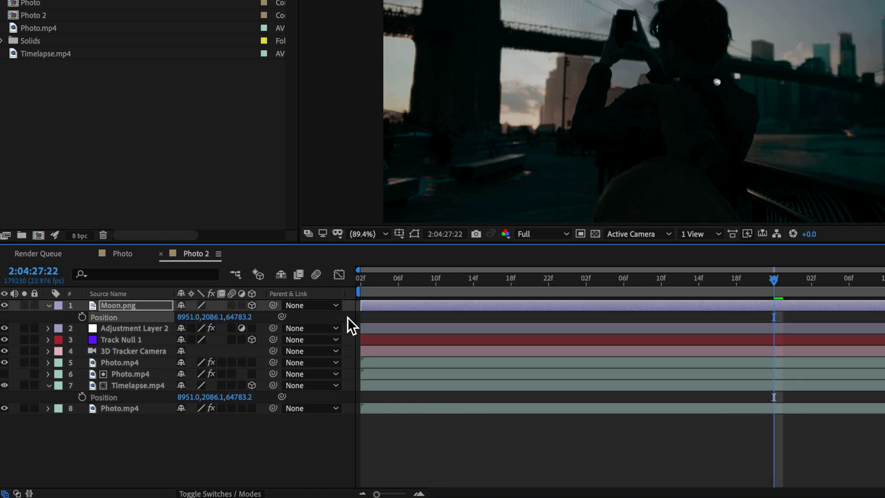
key(s)
drag(243, 326, 670, 256)
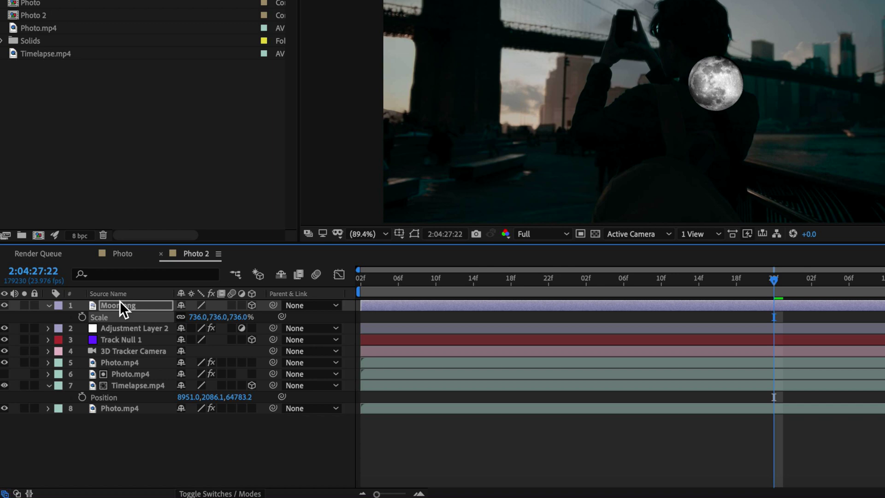
click(414, 234)
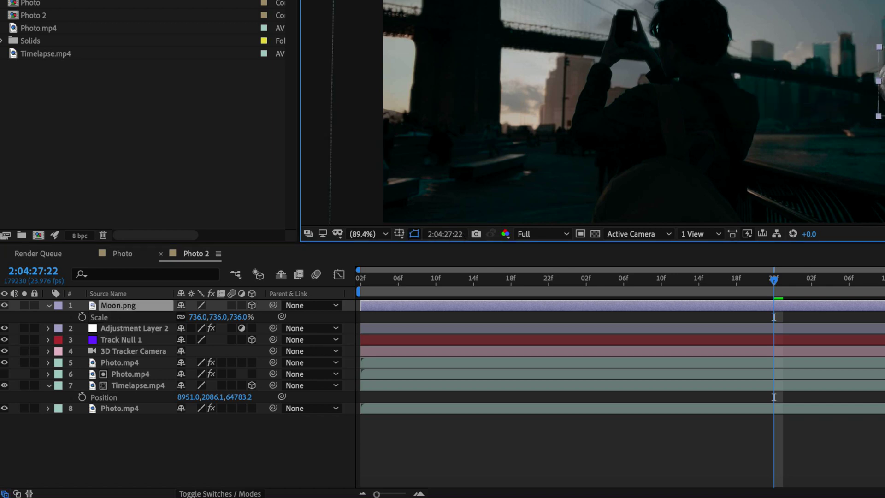
Step: Keyframe the moon's Position ten frames in, then later with the moon raised higher into the sky
key(shift+Page_Down)
key(p)
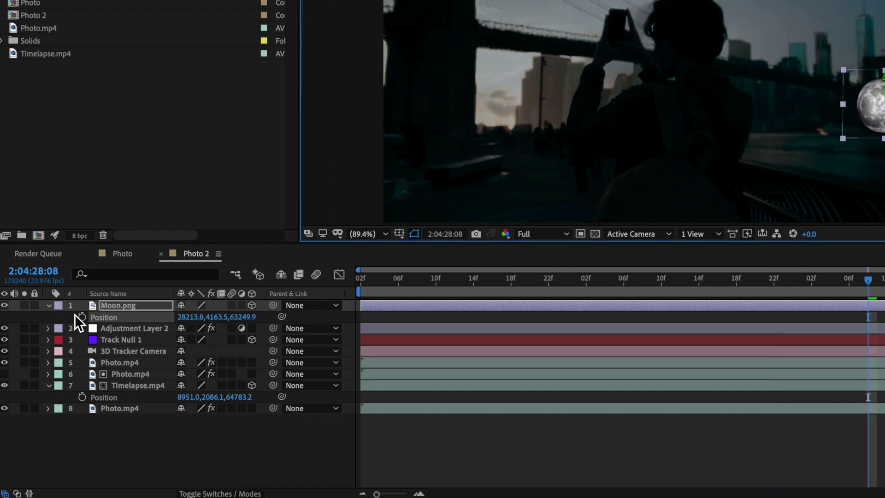
click(81, 317)
click(803, 341)
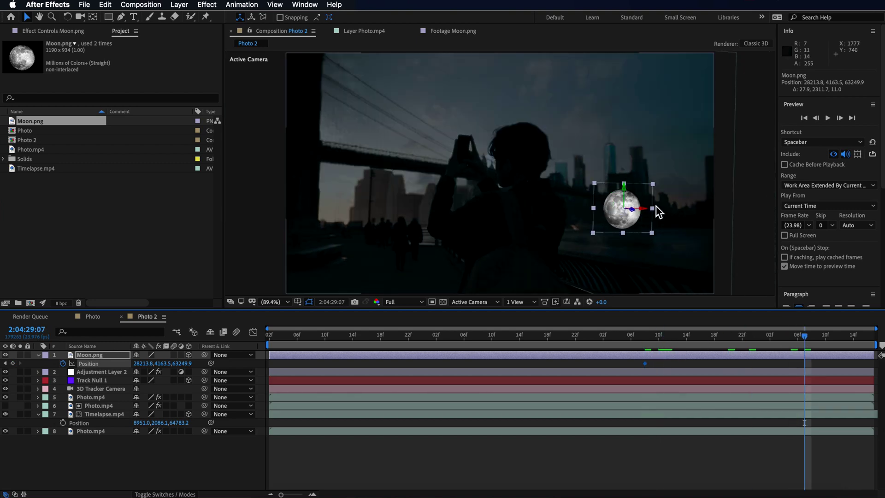
drag(656, 209, 632, 232)
key(cmd+z)
drag(623, 194, 643, 172)
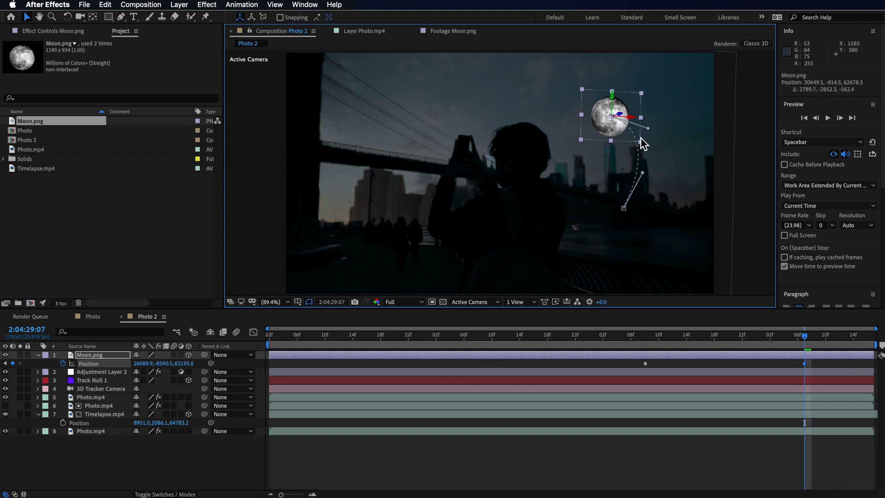
drag(616, 126, 602, 127)
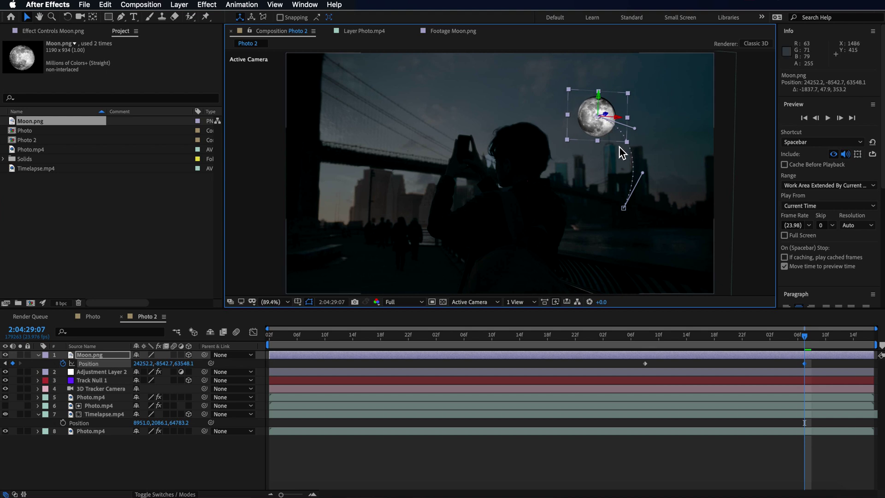
Step: Apply Easy Ease to both moon Position keyframes
mouse_move(792, 331)
mouse_down()
mouse_move(732, 349)
mouse_move(305, 335)
mouse_move(676, 361)
mouse_move(650, 361)
mouse_move(676, 342)
mouse_move(791, 346)
mouse_up()
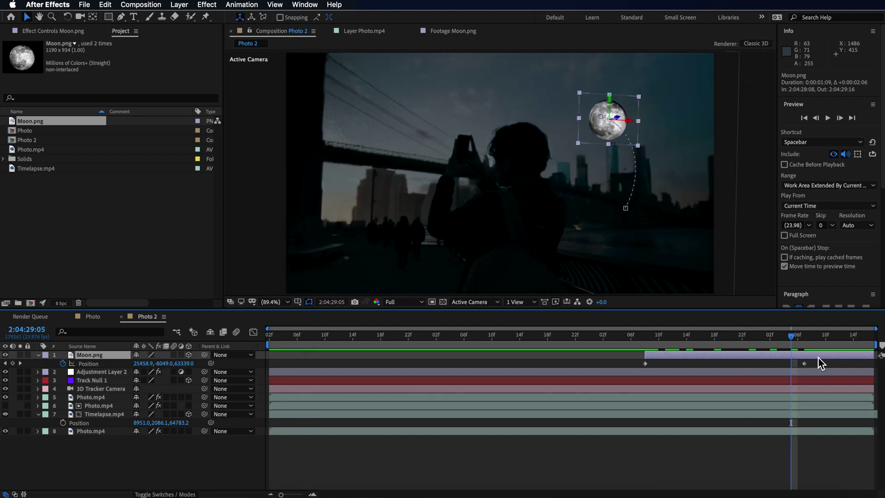
click(645, 363)
right_click(646, 366)
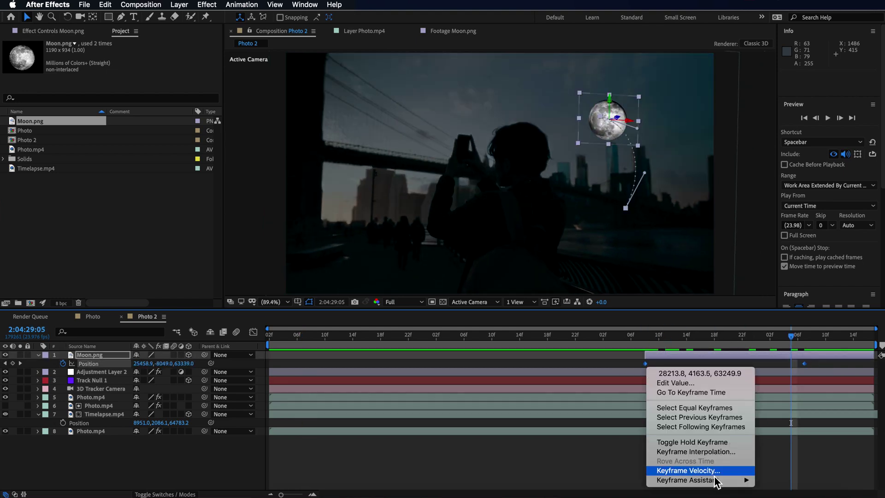
mouse_move(715, 481)
click(786, 434)
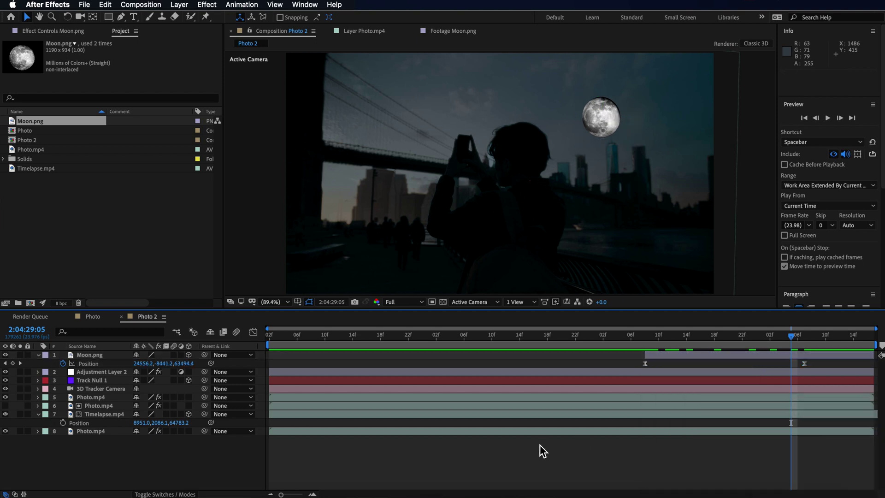
Step: Paste Glow and Gaussian Blur onto Moon.png, set its mode to Screen, and preview
click(323, 354)
key(ctrl+v)
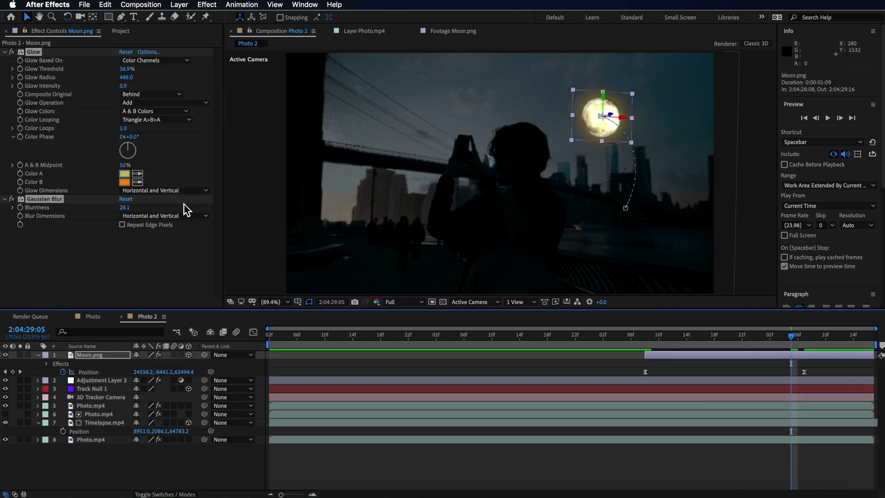
click(172, 492)
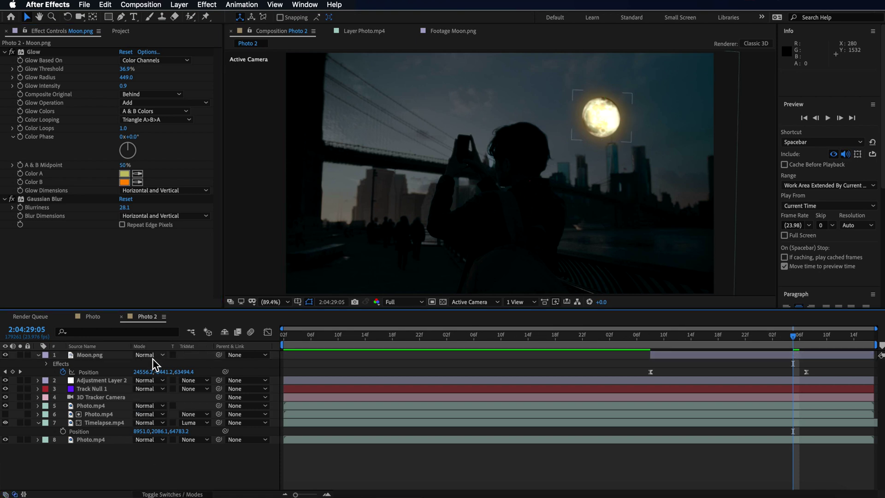
click(153, 356)
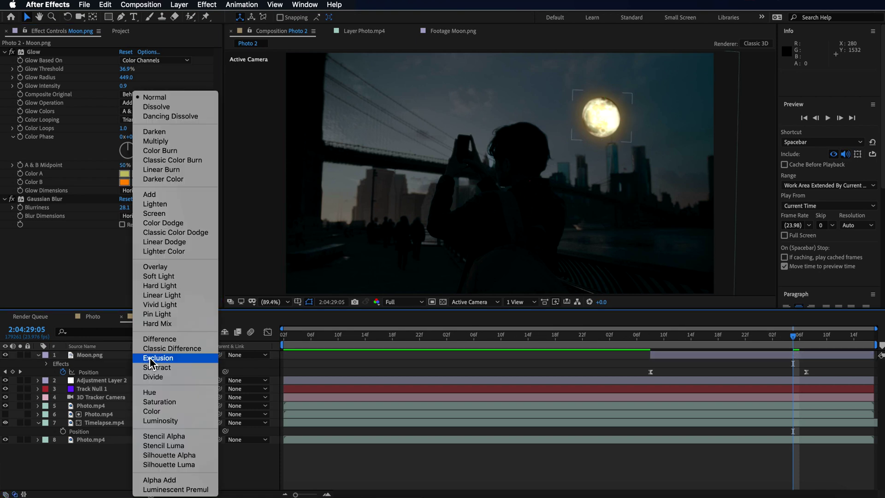
click(164, 217)
click(547, 487)
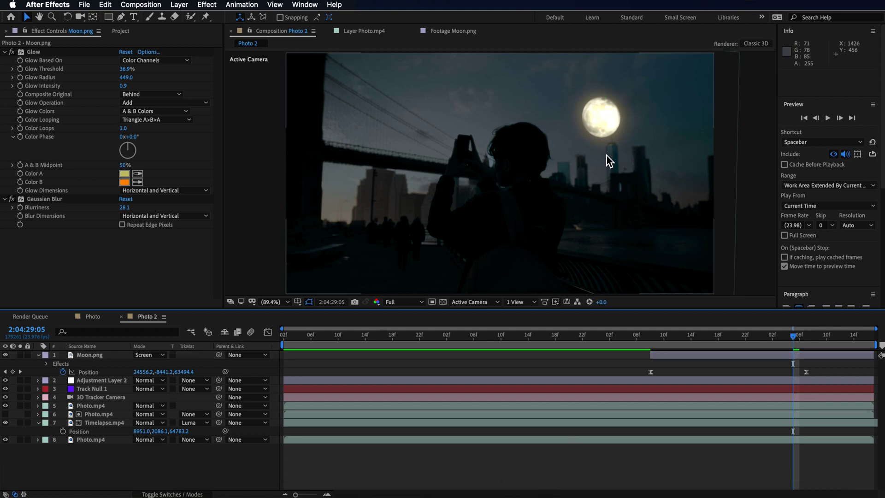
key(space)
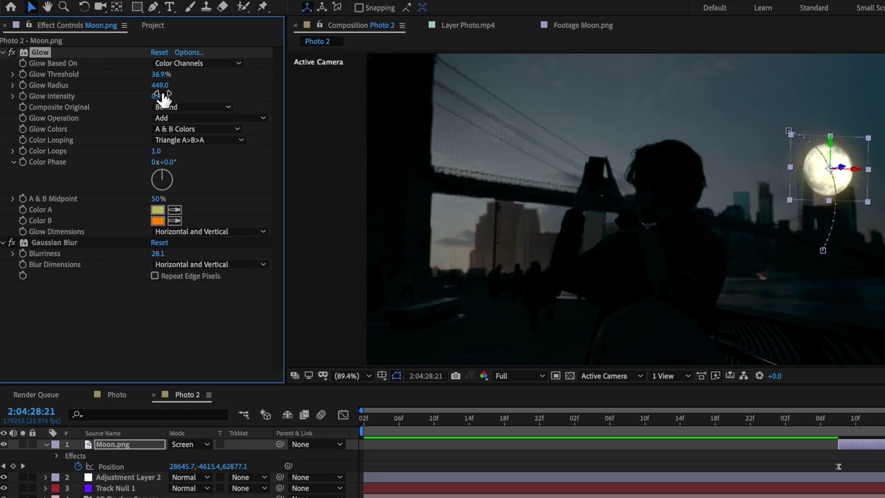
click(204, 110)
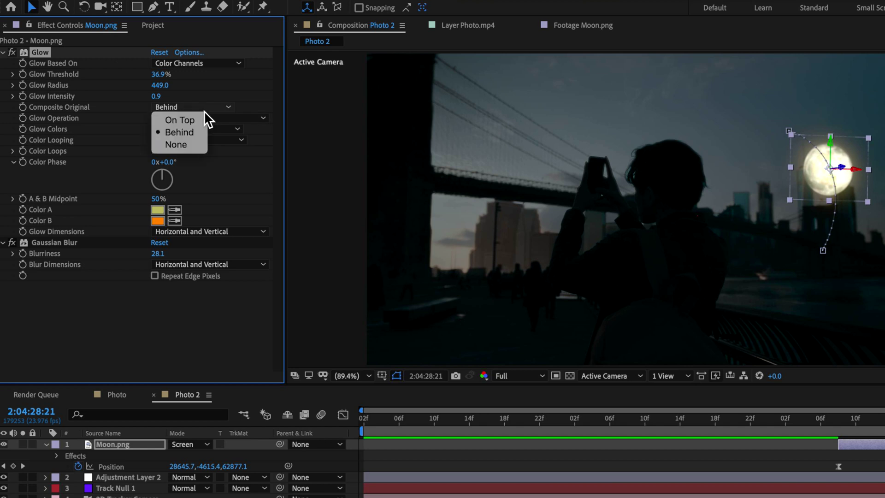
click(243, 172)
click(188, 130)
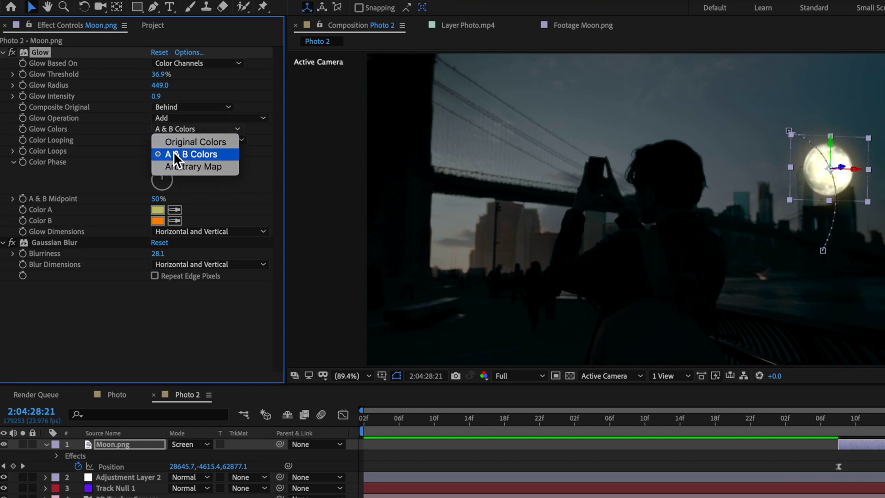
click(189, 157)
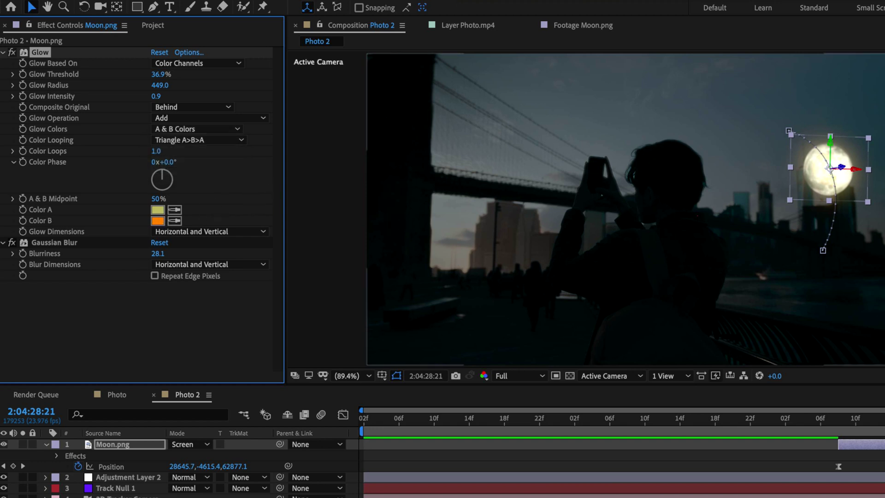
click(157, 210)
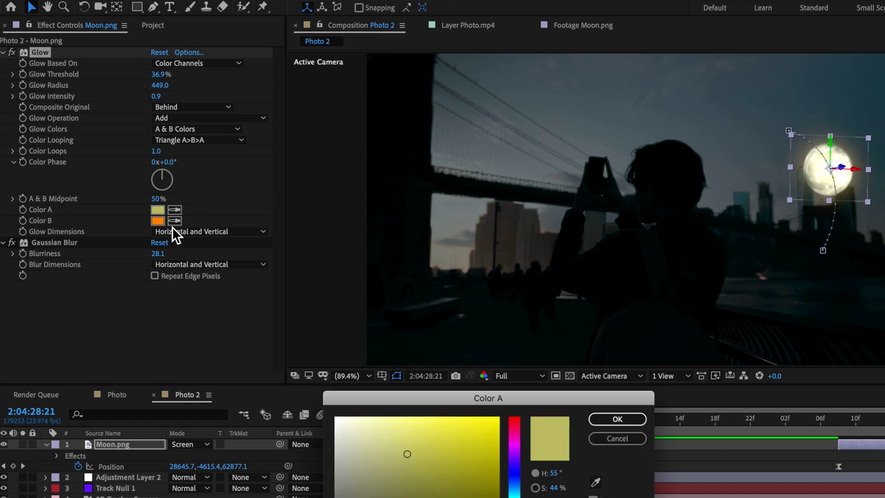
mouse_move(407, 454)
mouse_down()
mouse_move(426, 427)
mouse_move(335, 441)
mouse_up()
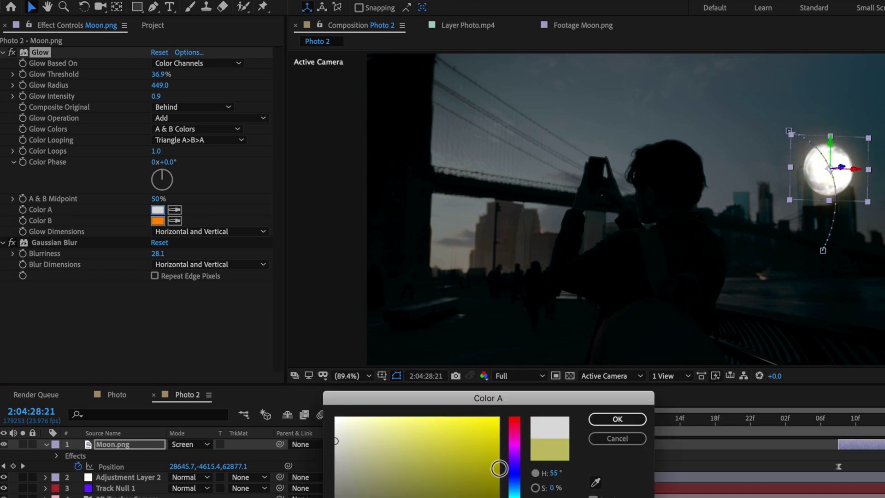
click(594, 440)
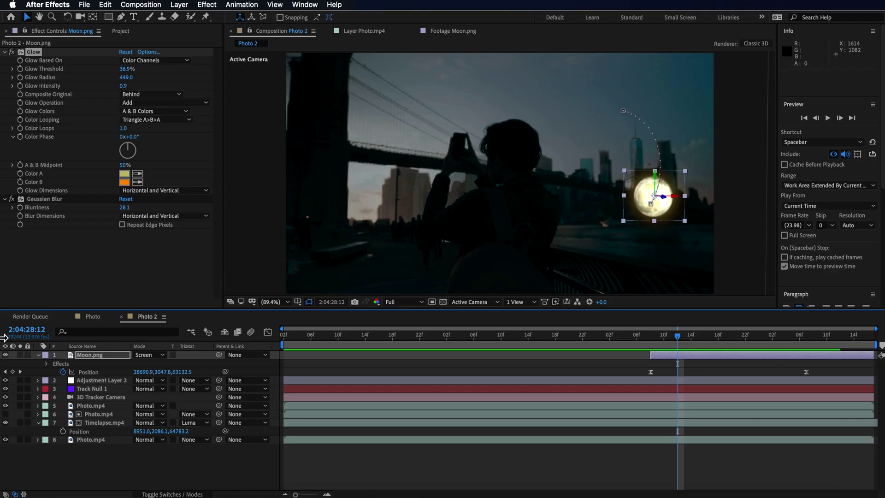
Step: Inspect the rotoscoped Photo.mp4 layer's roto settings and view it solo before restoring the composite
click(106, 405)
click(6, 406)
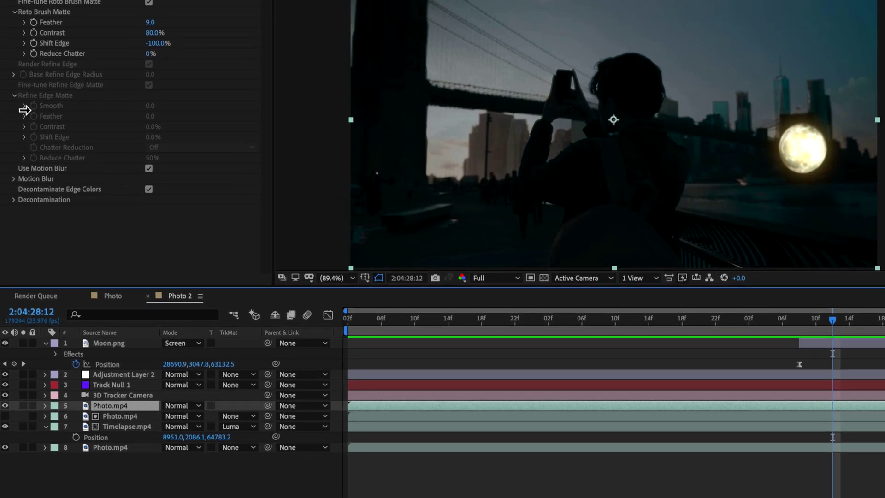
click(23, 405)
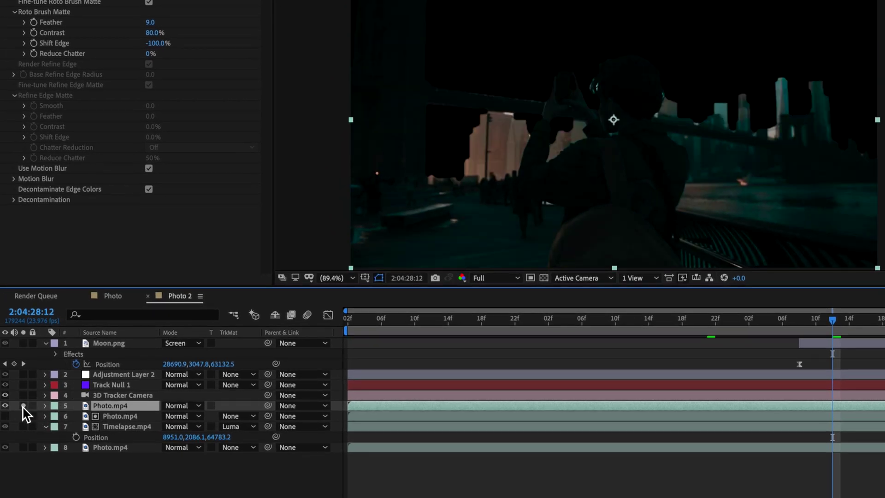
click(22, 406)
Step: Duplicate the roto'd Photo.mp4 above Moon.png and set Moon.png's TrkMat to Alpha Inverted Matte
key(ctrl+d)
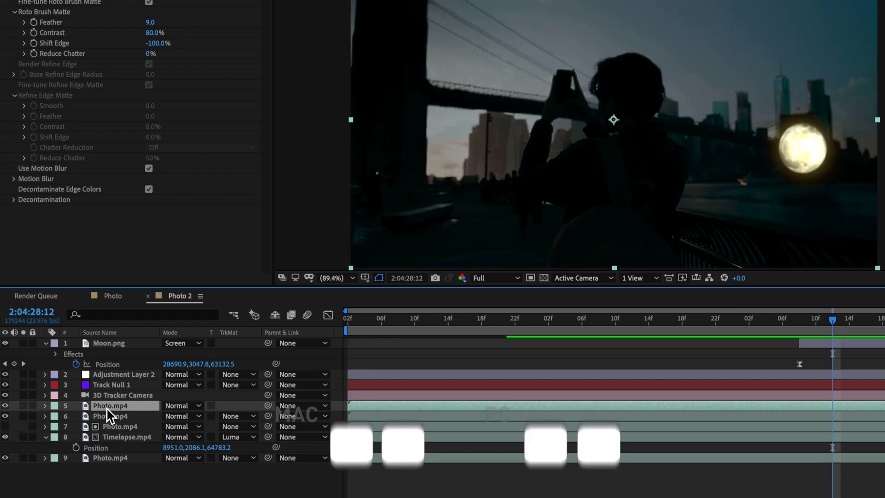
drag(110, 406, 110, 341)
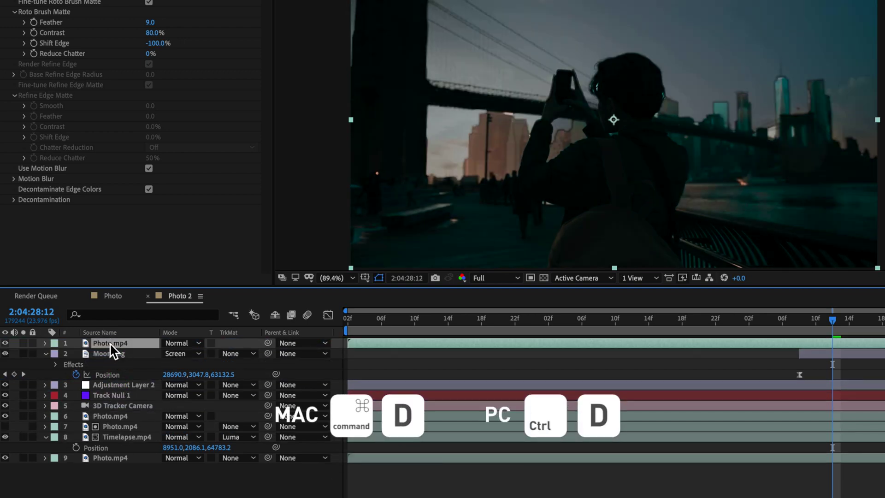
click(246, 357)
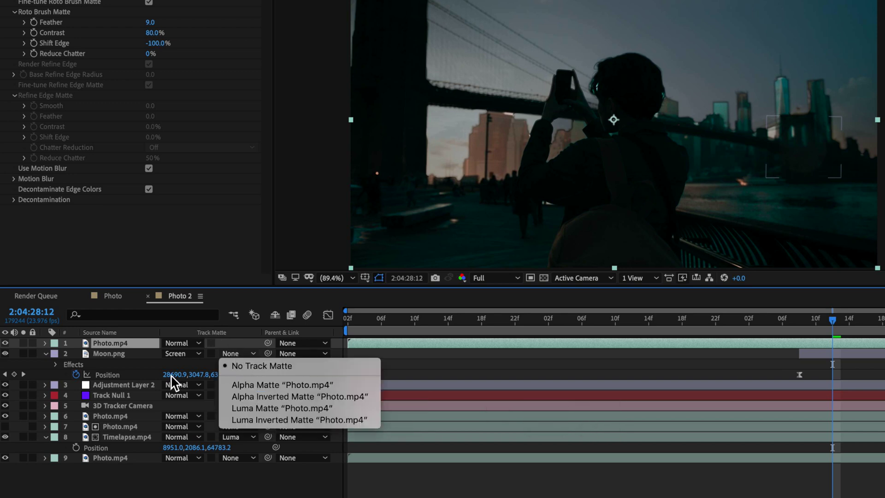
click(278, 399)
Step: Scrub the timeline and preview the moon rising behind the skyline twice
drag(838, 327, 859, 329)
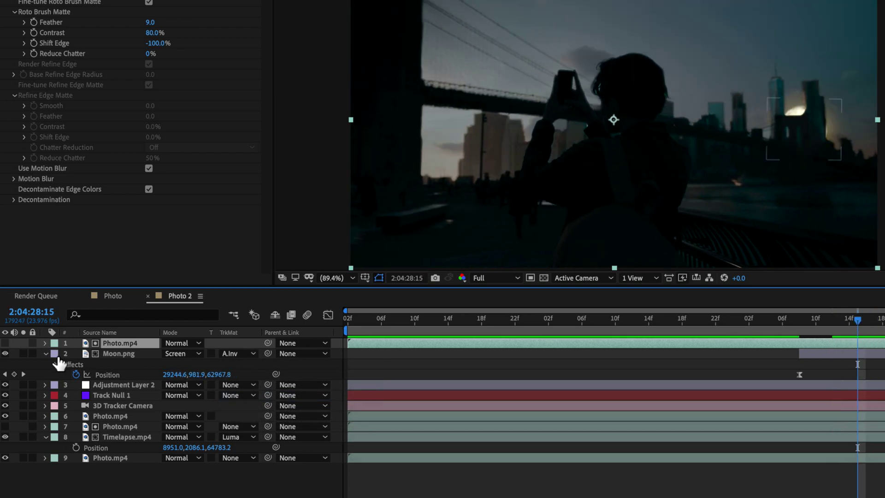
drag(874, 314, 792, 337)
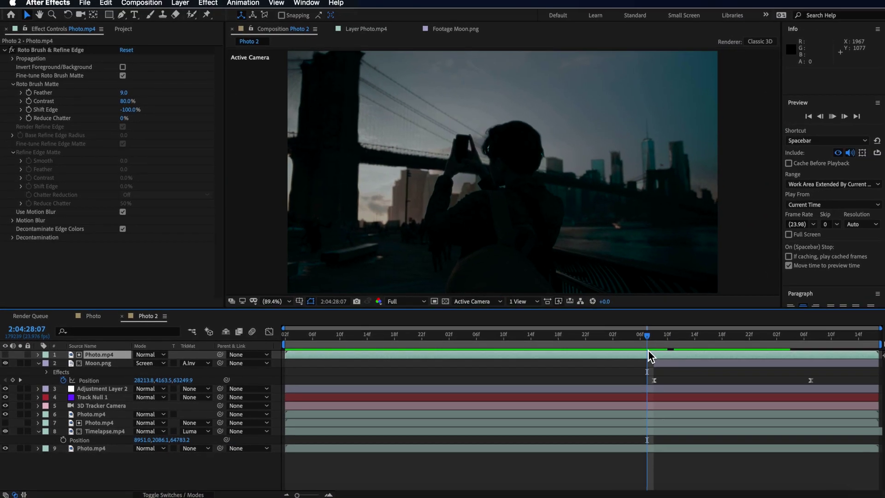
key(space)
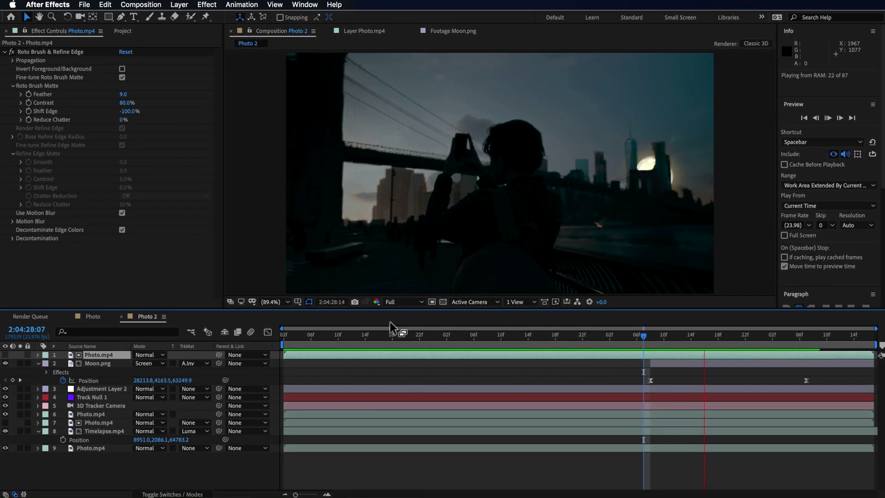
key(space)
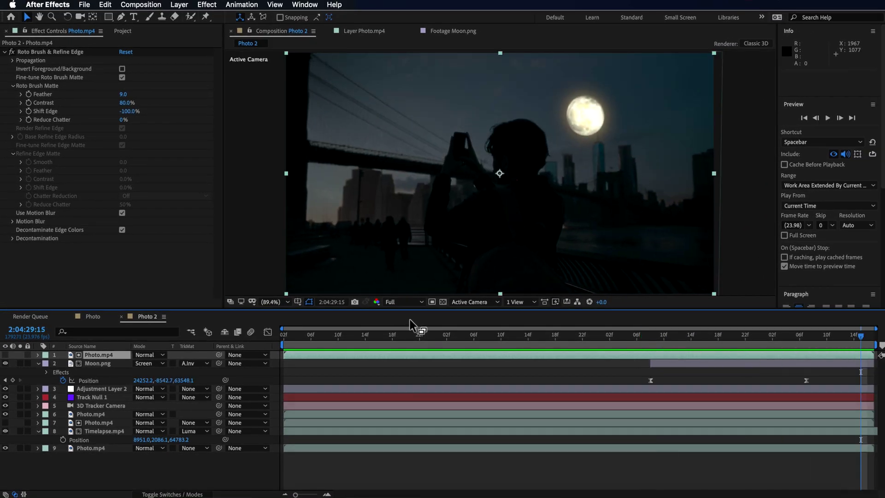
key(space)
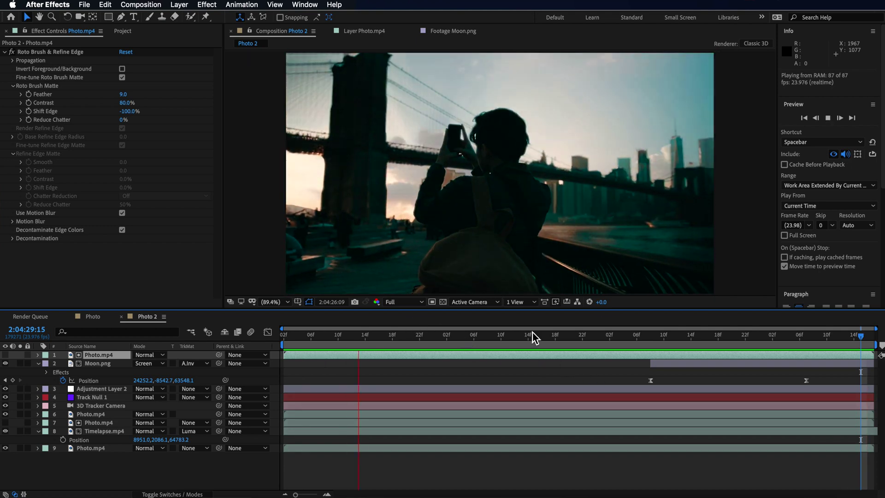
key(space)
Step: Show the original Photo composition at 100% magnification with Timelapse.mp4 selected, framing the whole shot
click(95, 319)
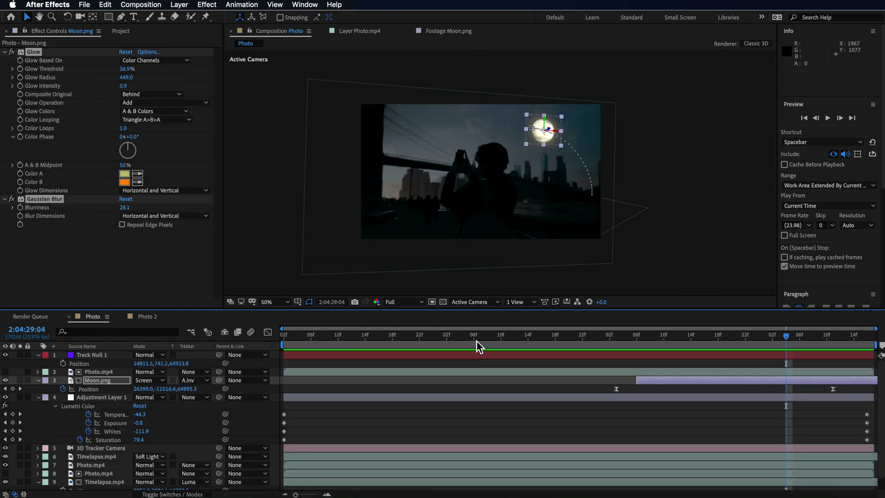
drag(476, 346, 577, 296)
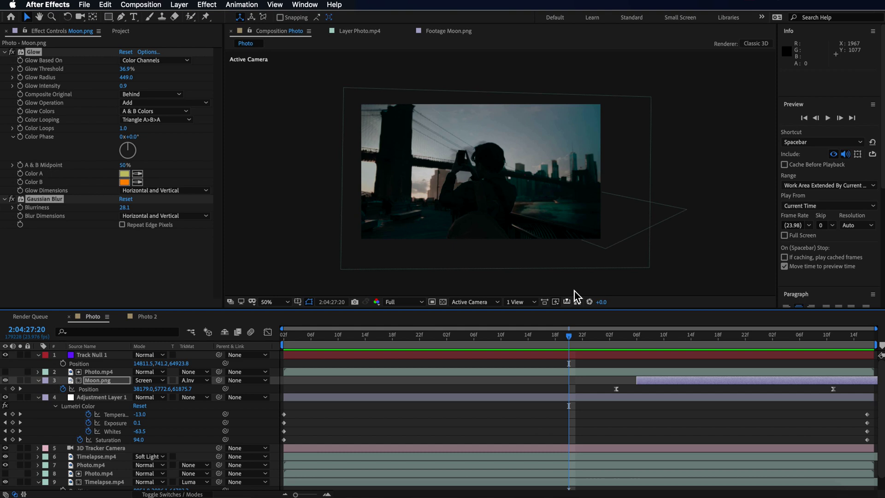
click(663, 214)
key(period)
drag(614, 231, 553, 184)
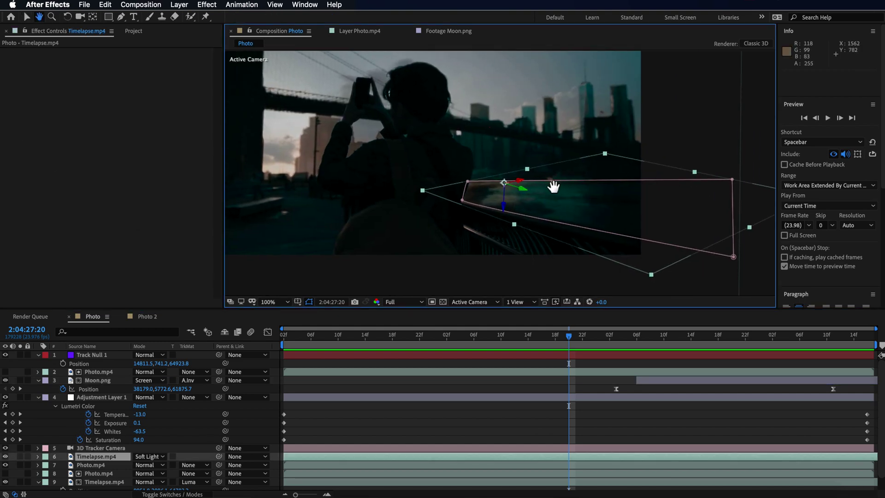
Step: Return to an earlier frame and preview the Photo composition's night grade
drag(440, 339, 372, 340)
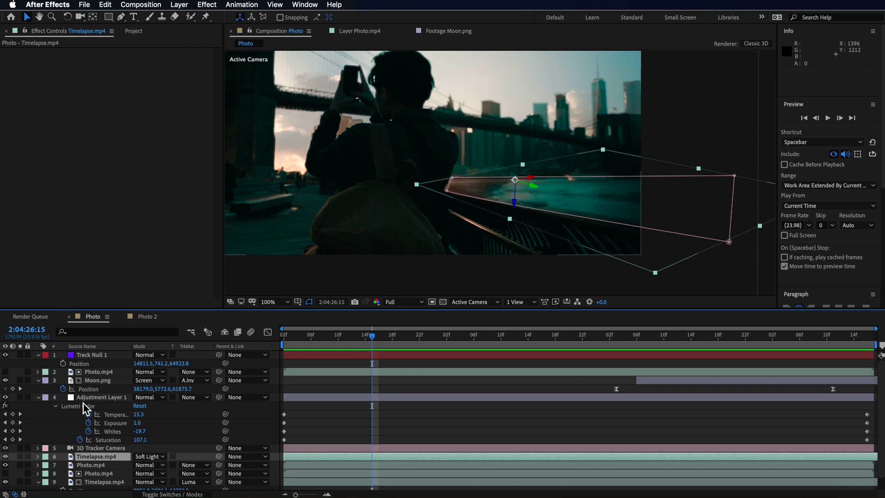
key(space)
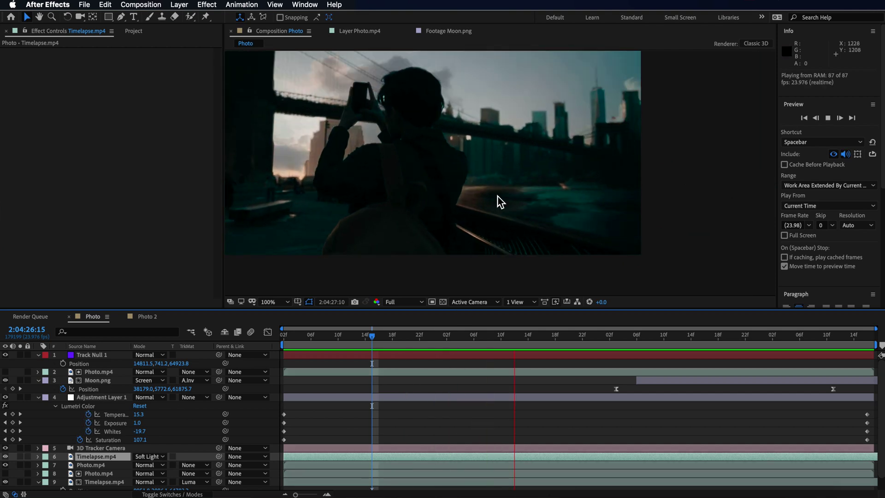
key(space)
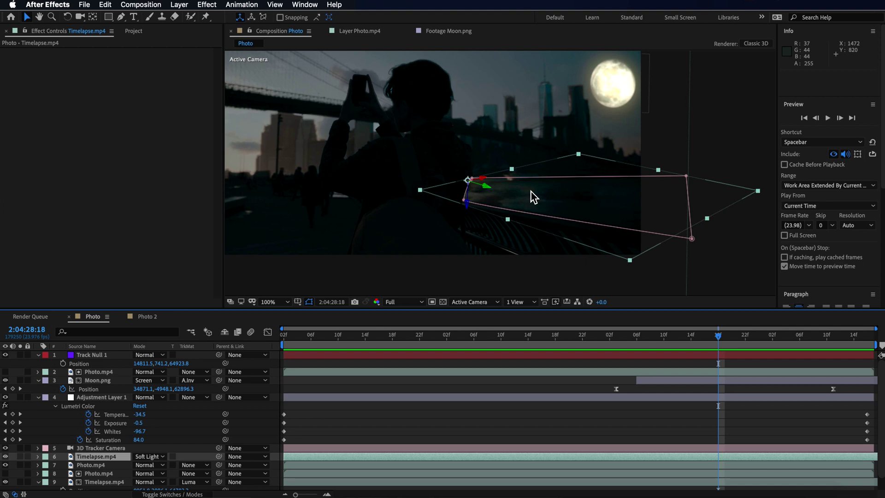
Step: Switch back to the Photo 2 composition, with roto'd Photo.mp4 above Moon.png
click(146, 317)
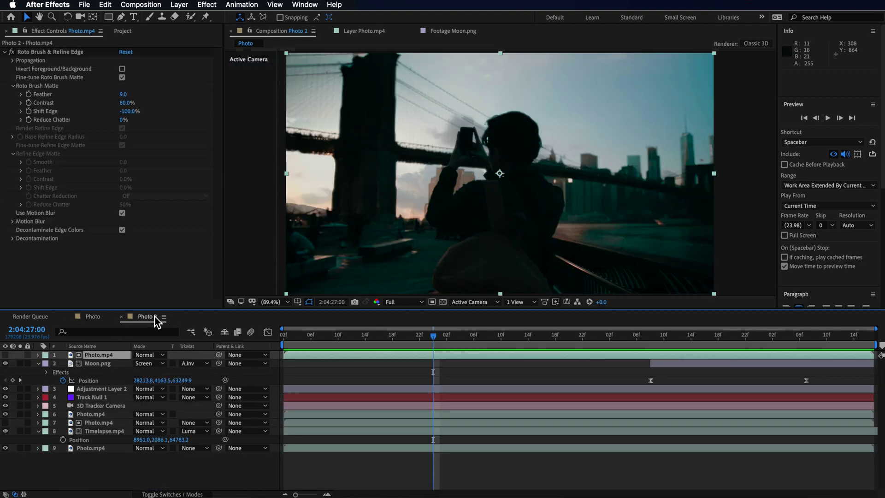